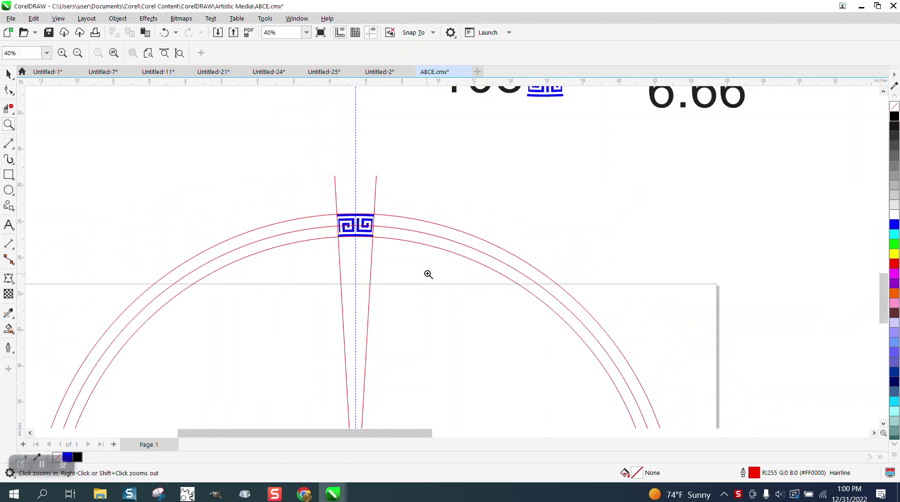
scroll(428, 275, "down", 2)
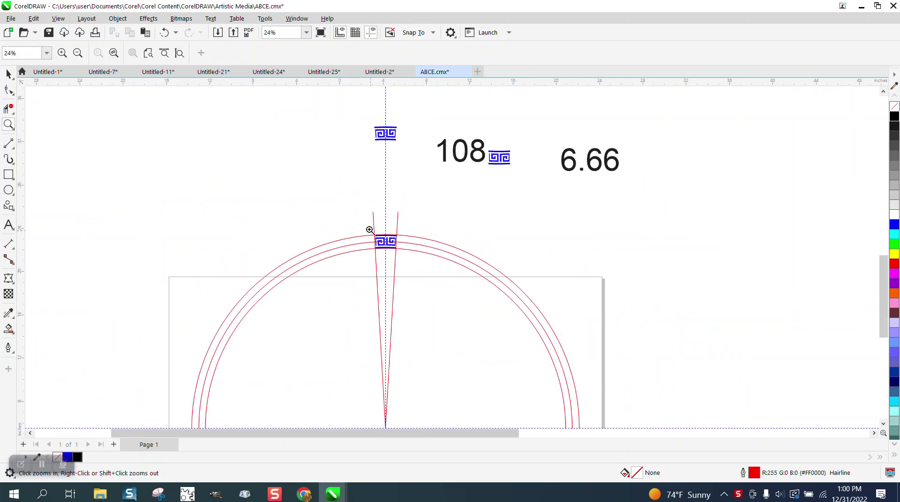
Step: Zoom in on the key motif at the top of the arc
left_click_drag(366, 222, 441, 262)
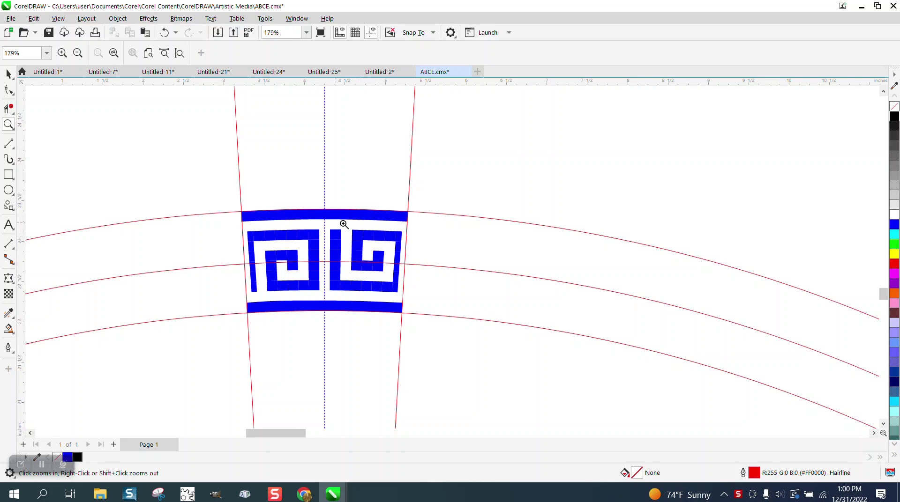
scroll(365, 229, "down", 4)
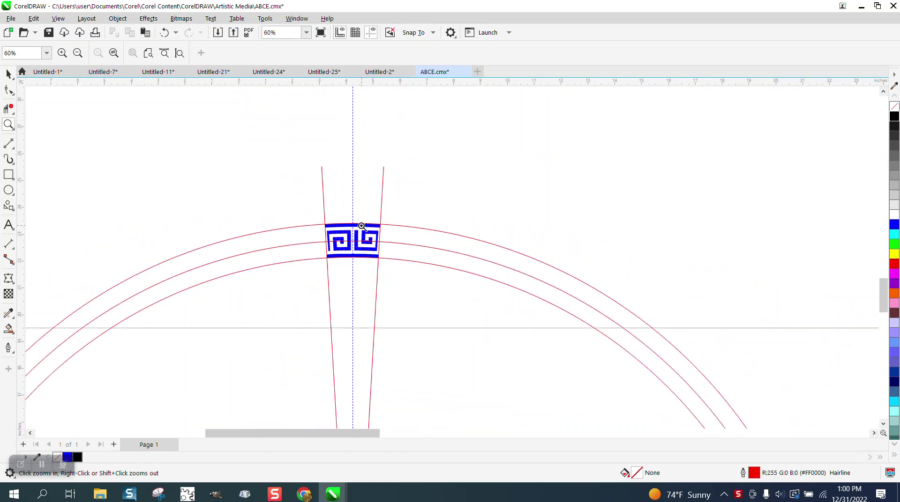
scroll(361, 226, "down", 2)
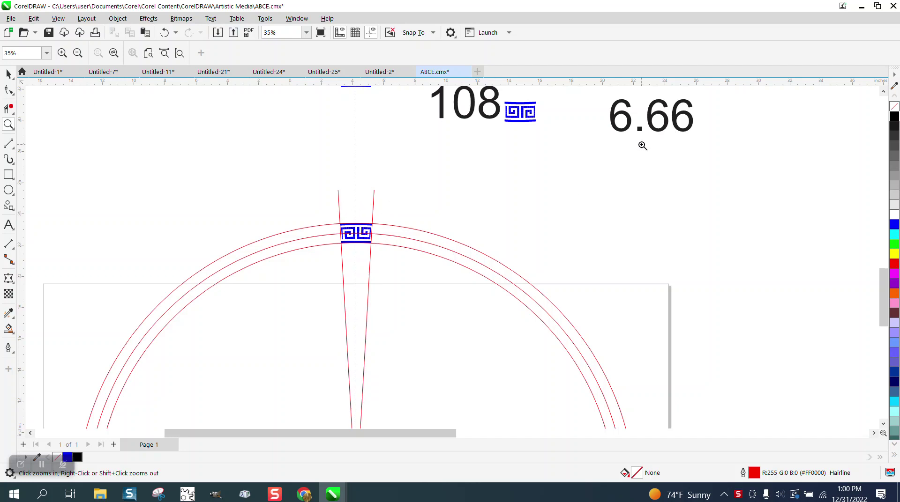
scroll(402, 126, "down", 1)
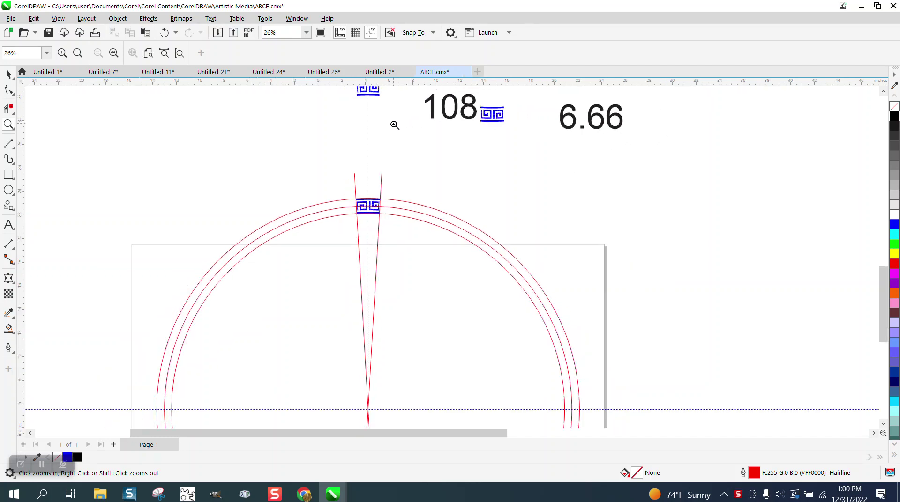
scroll(394, 126, "down", 1)
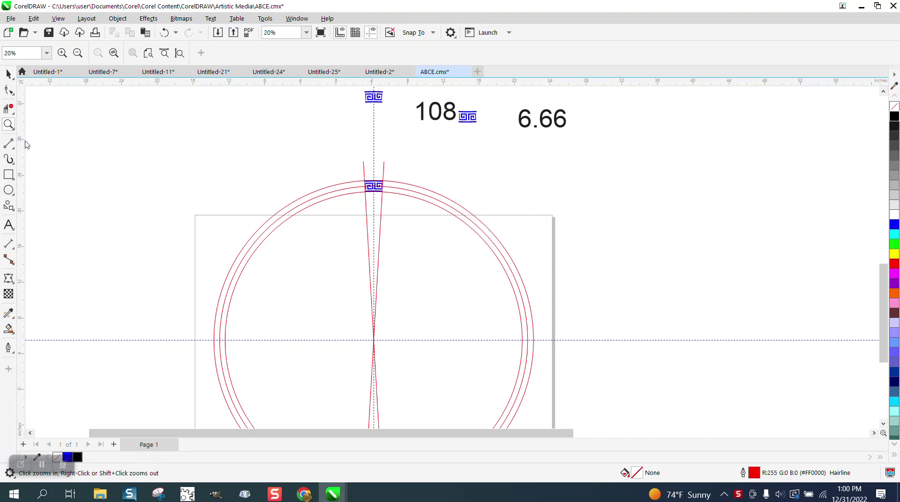
Step: Draw a long vertical test line beside the circles, centred on the page with a black outline
left_click(9, 144)
scroll(602, 264, "down", 1)
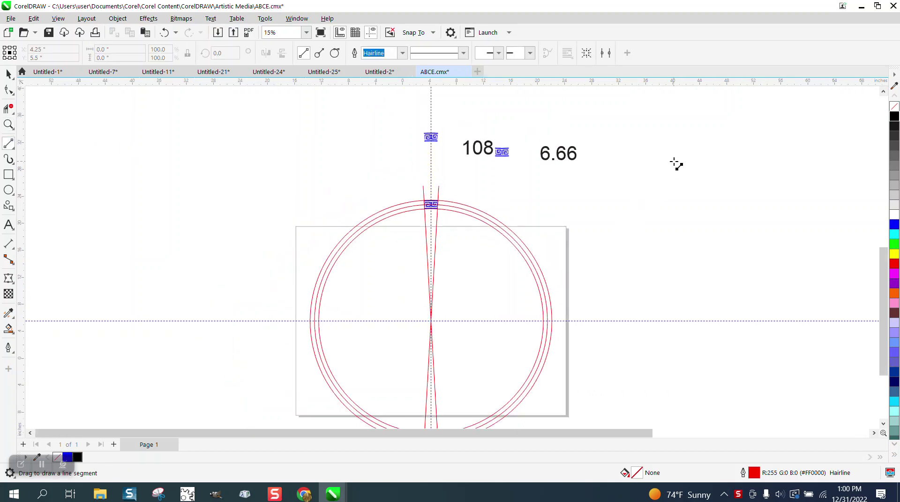
left_click_drag(681, 176, 683, 425)
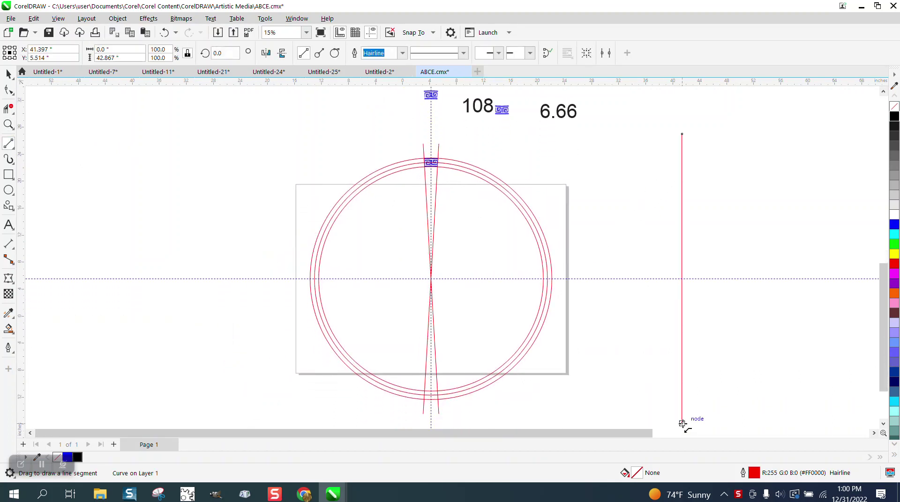
key("p")
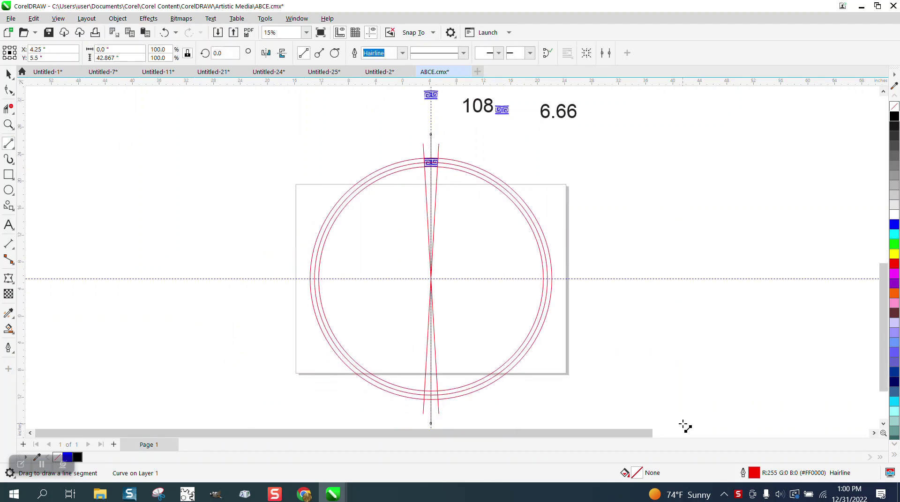
right_click(896, 118)
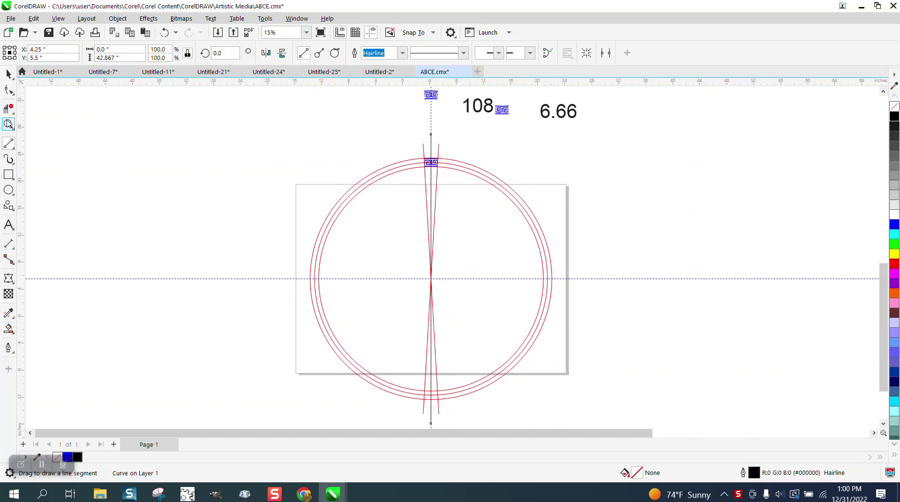
Step: Rotate the test line by 3.3° near the top motif, then delete it
left_click(8, 124)
left_click_drag(413, 140, 482, 182)
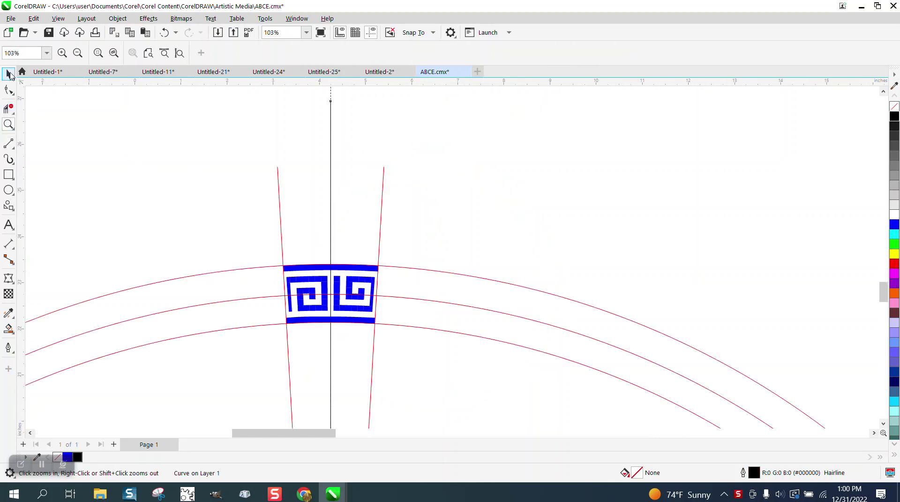
left_click(9, 74)
left_click(330, 126)
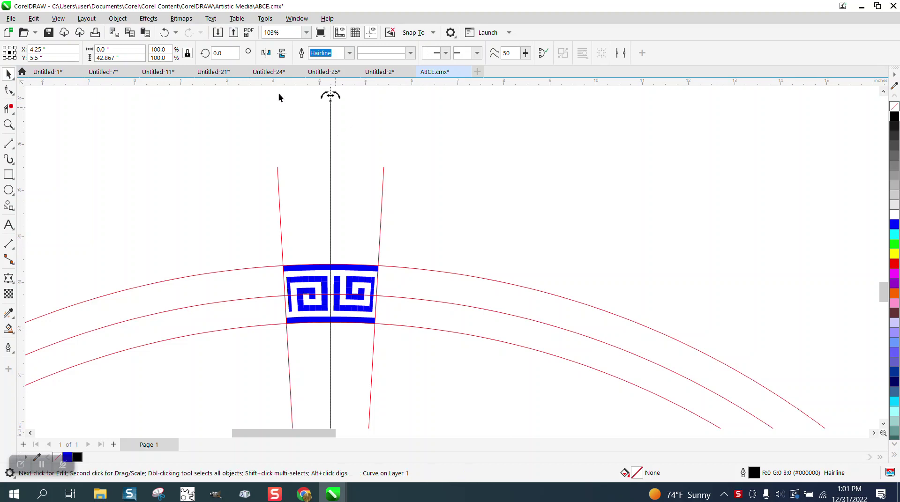
double_click(229, 53)
type("3.33")
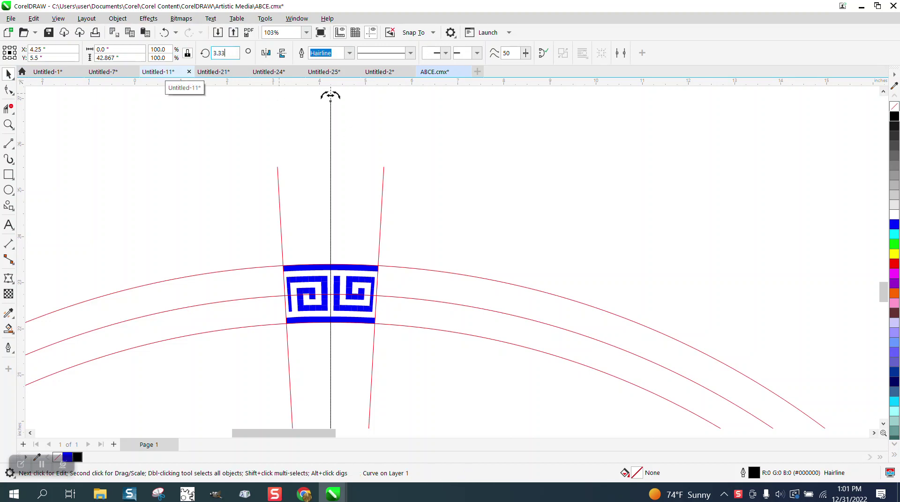
key("Return")
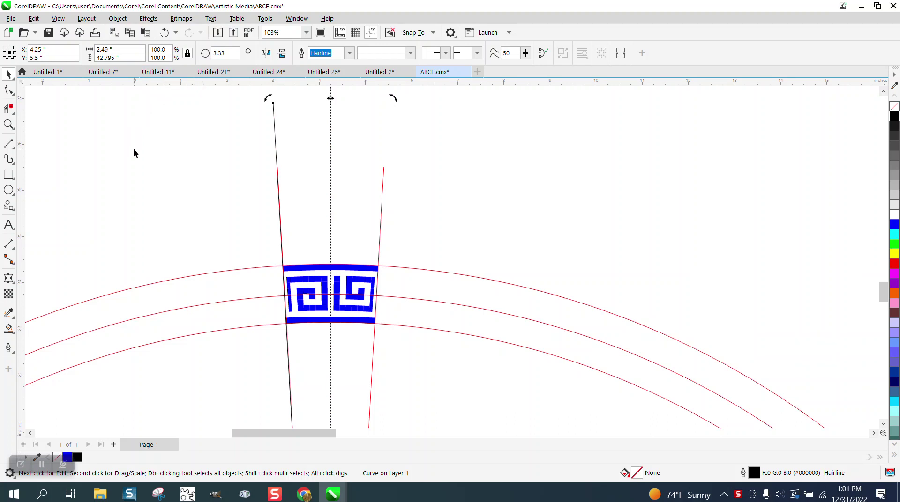
key("Delete")
Step: Rotate a copy of the key motif group to 186.66° about the ring's centre
scroll(280, 178, "down", 1)
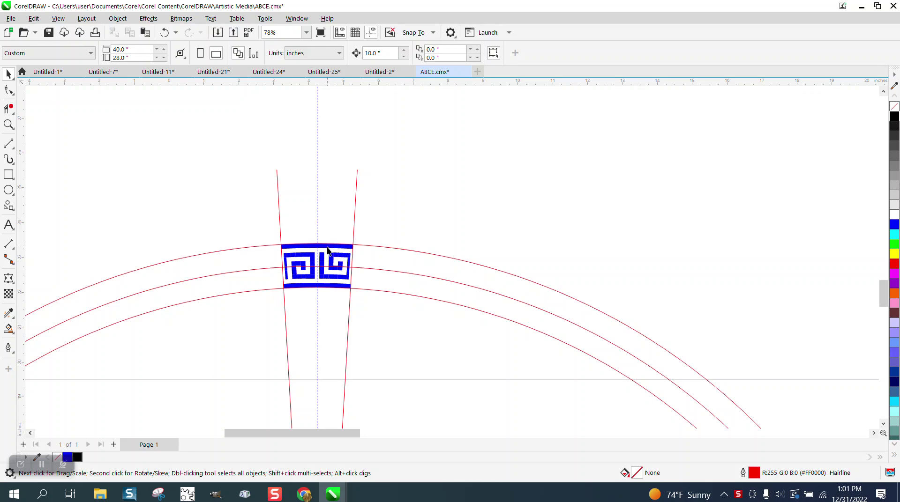
left_click_drag(370, 298, 370, 297)
scroll(323, 238, "down", 3)
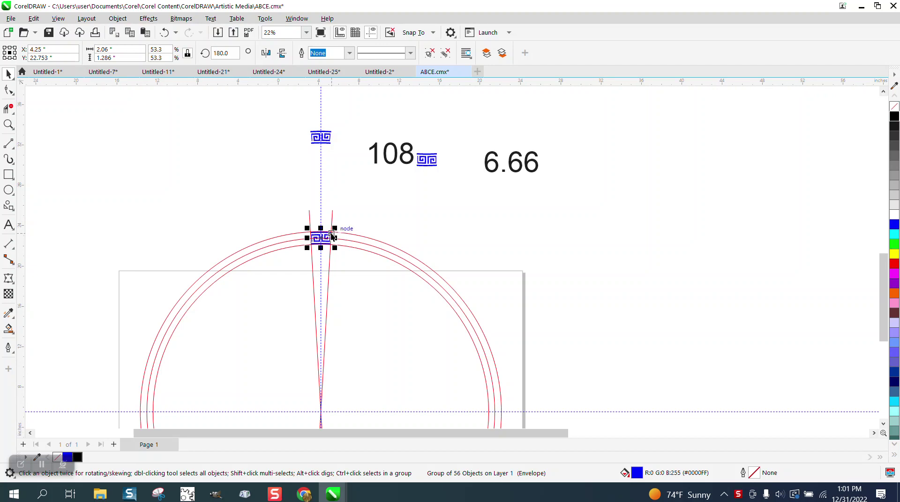
left_click(325, 241)
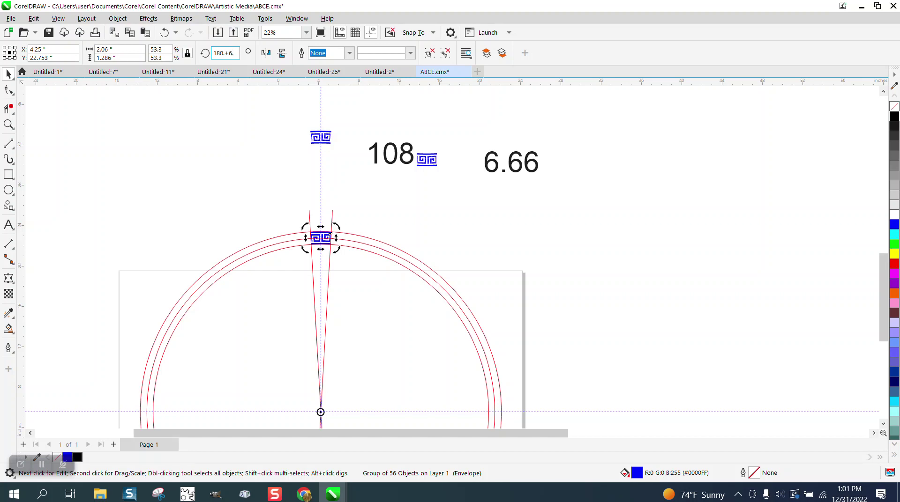
type("66")
key("Return")
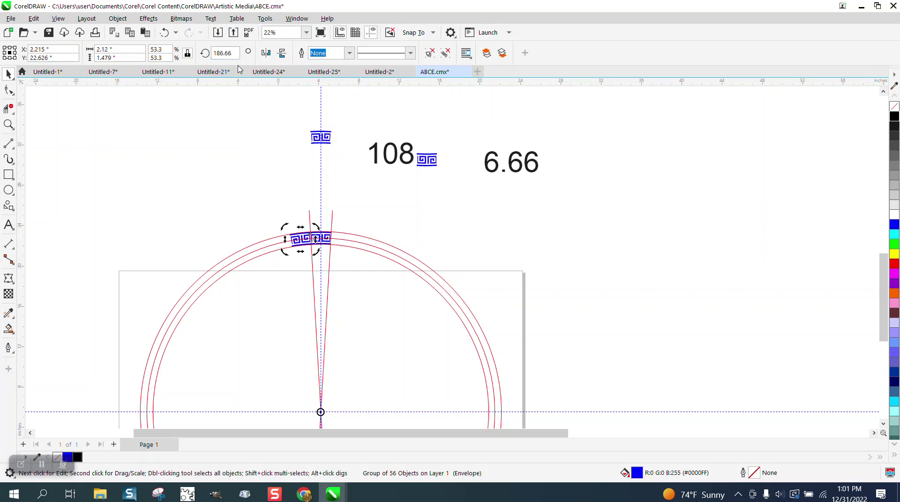
Step: Inspect the seam between the original and rotated motifs closely, then delete the rotated copy
left_click(8, 124)
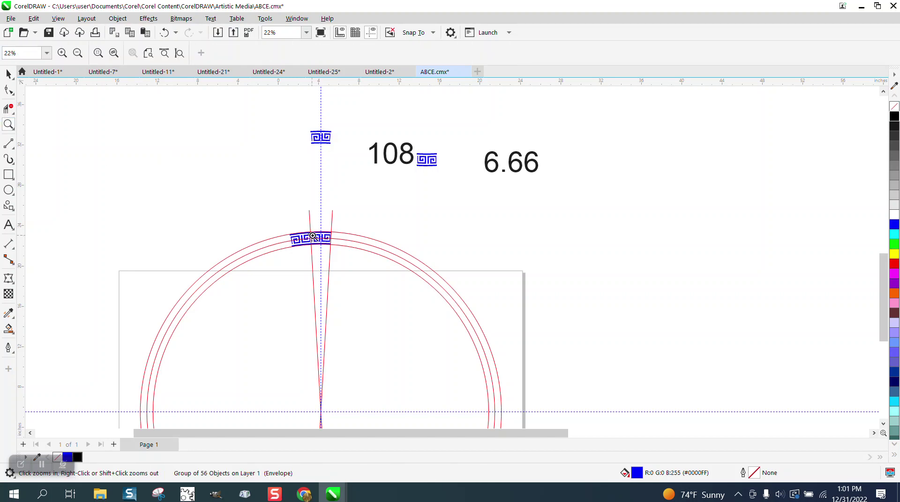
left_click_drag(281, 217, 357, 265)
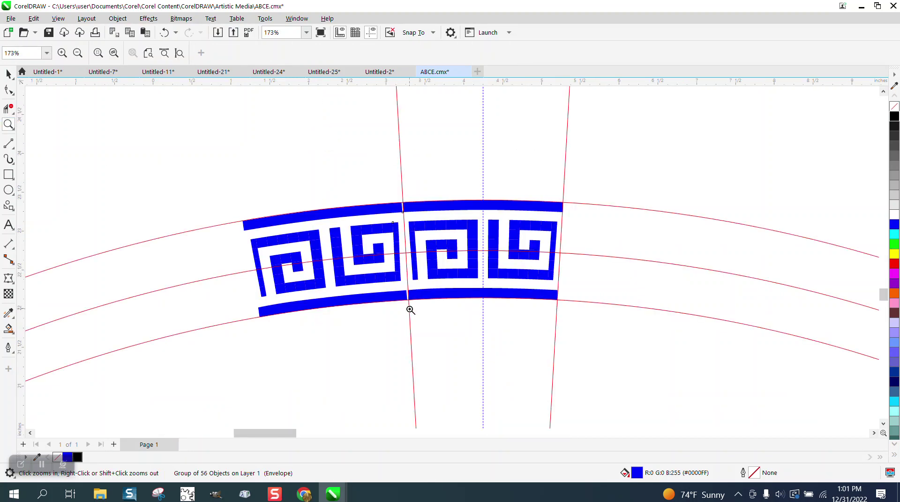
left_click_drag(390, 201, 415, 213)
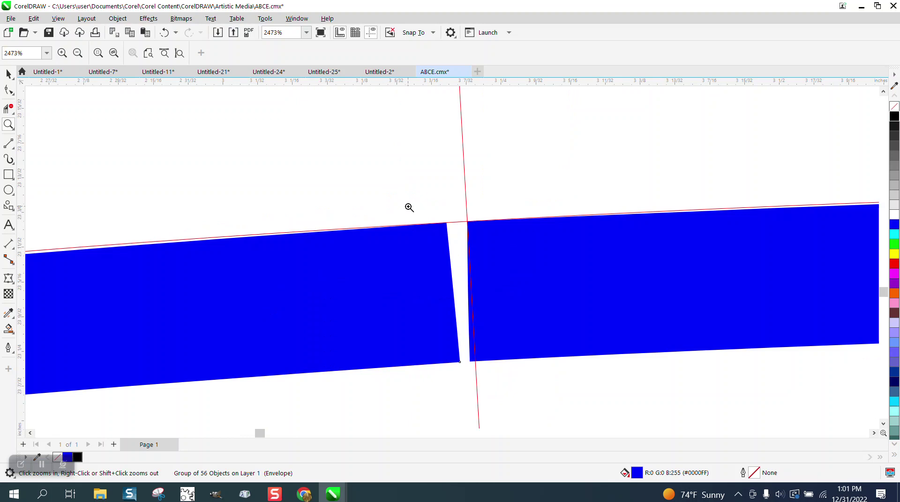
scroll(396, 221, "down", 2)
scroll(398, 221, "down", 1)
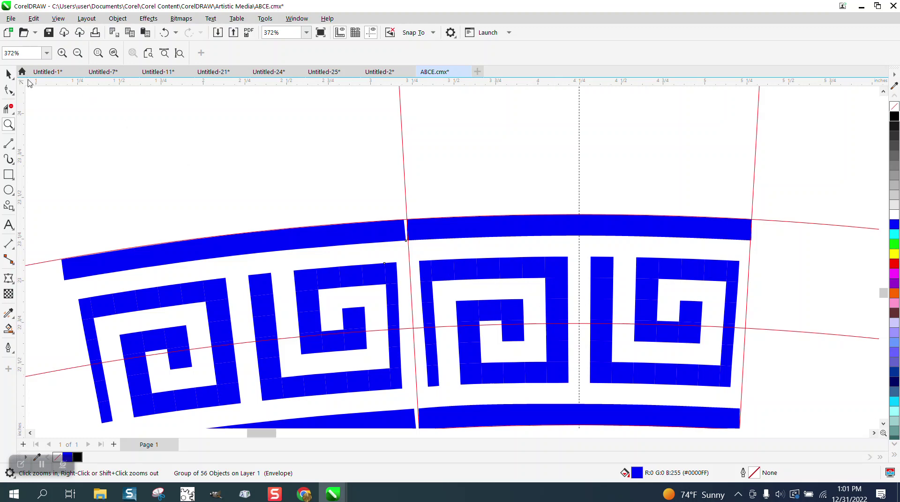
left_click(9, 73)
scroll(279, 136, "down", 5)
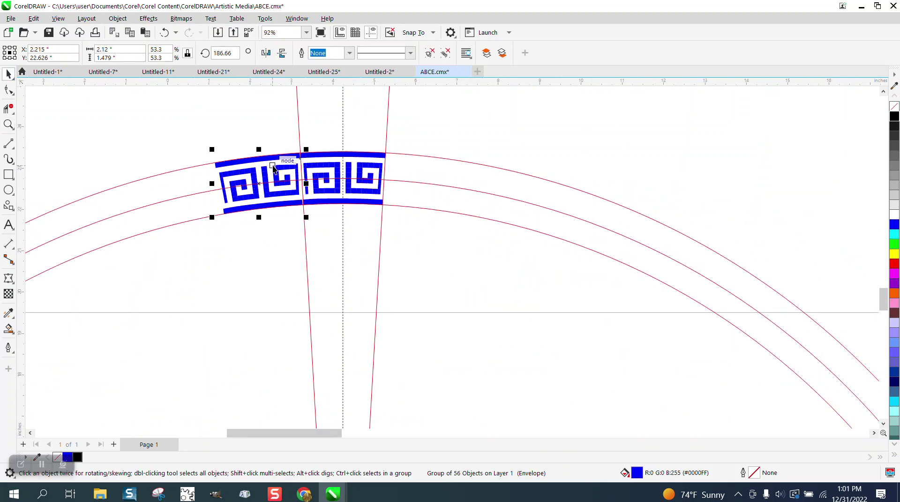
key("Delete")
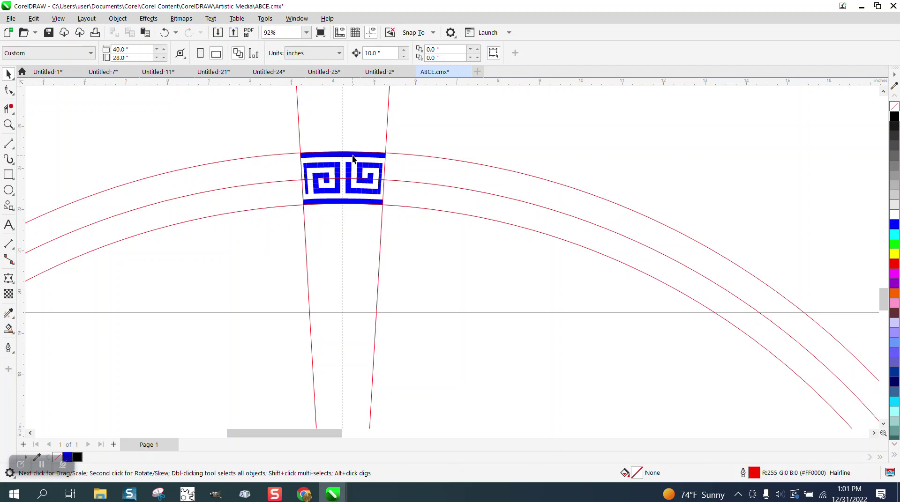
Step: Ungroup the original Greek key tile
left_click_drag(462, 254, 462, 255)
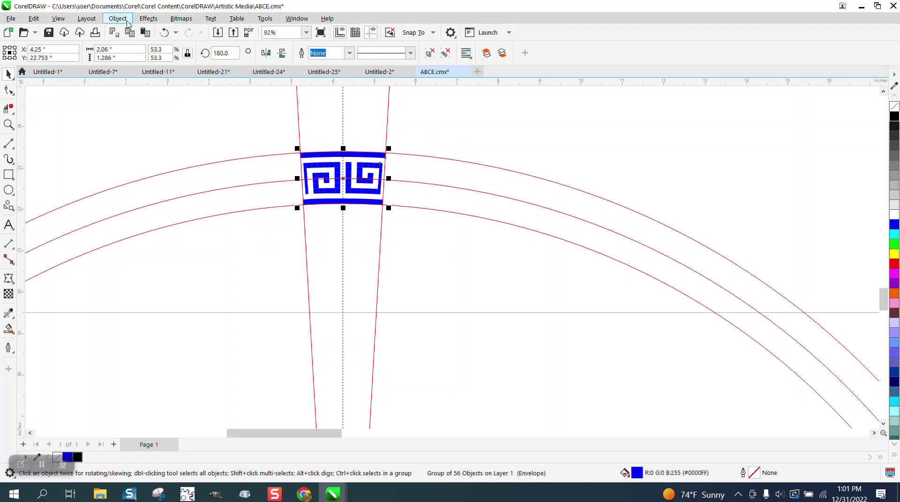
left_click(117, 19)
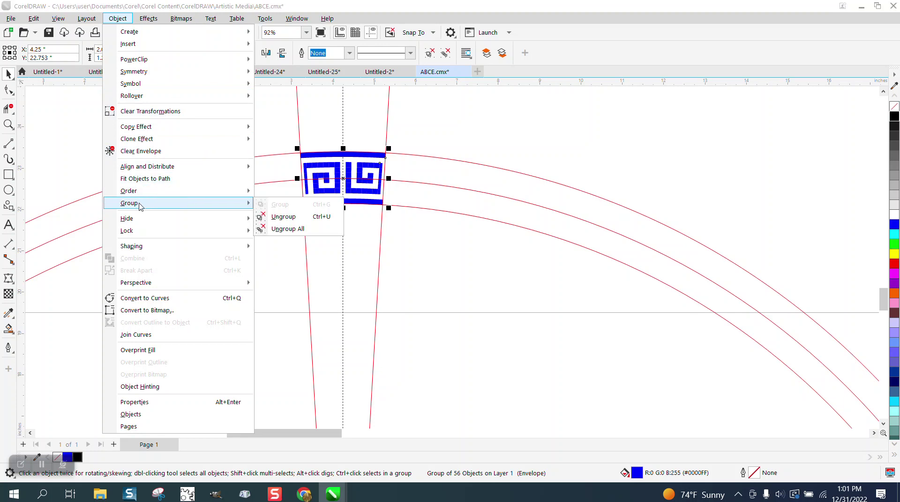
mouse_move(139, 196)
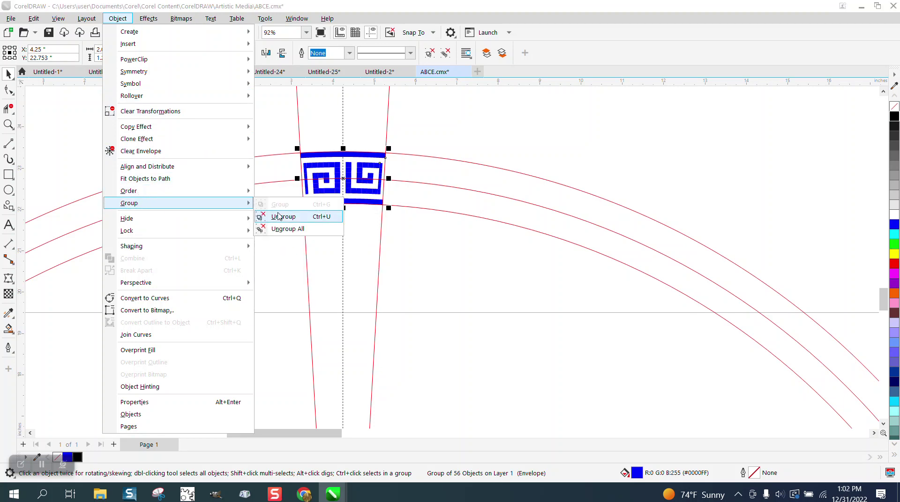
left_click(286, 218)
left_click(322, 139)
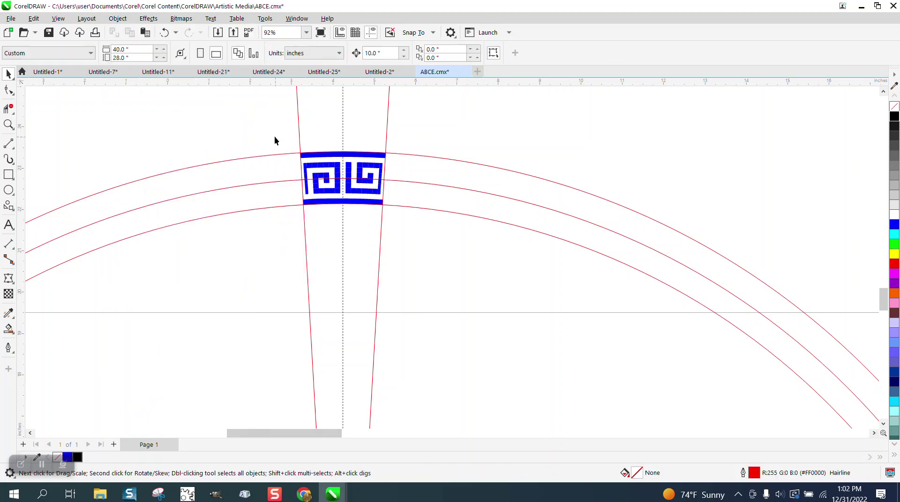
Step: Delete the tile's top and bottom blue bars
left_click_drag(275, 140, 401, 159)
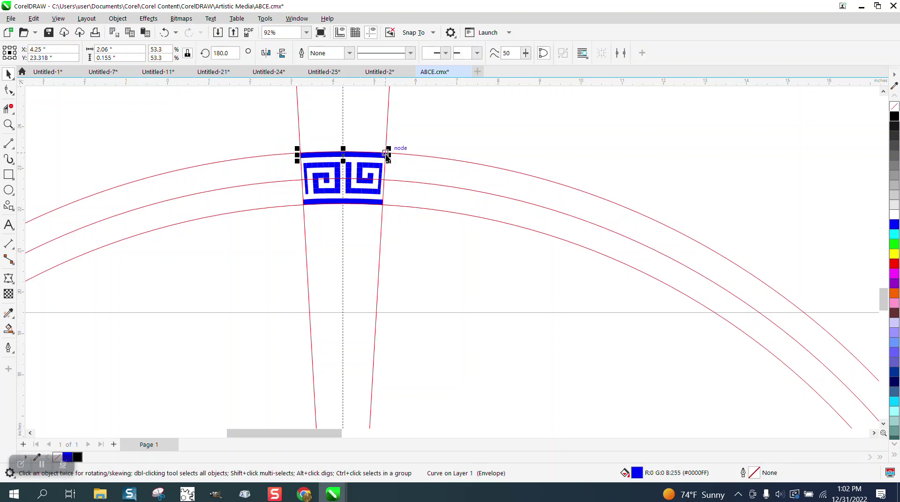
key("Delete")
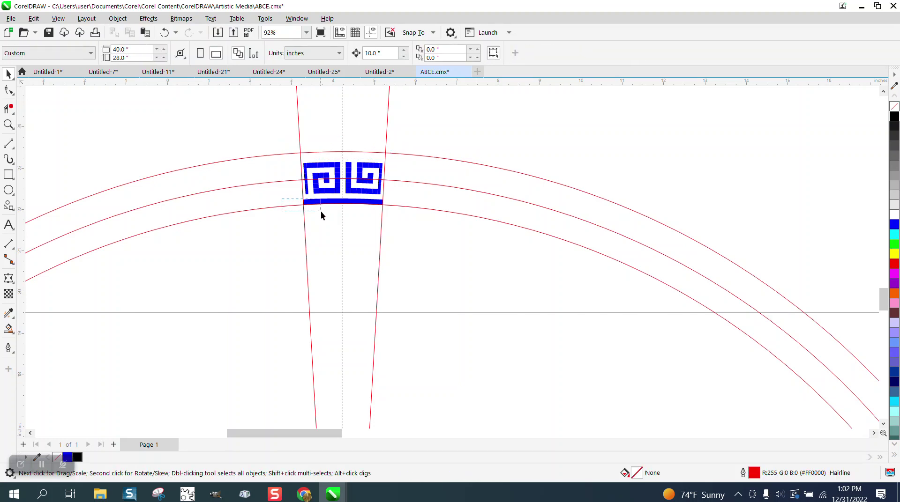
left_click_drag(283, 193, 437, 238)
key("Delete")
Step: Group the 54 key spiral pieces and unlock the red guide lines
left_click_drag(434, 231, 441, 236)
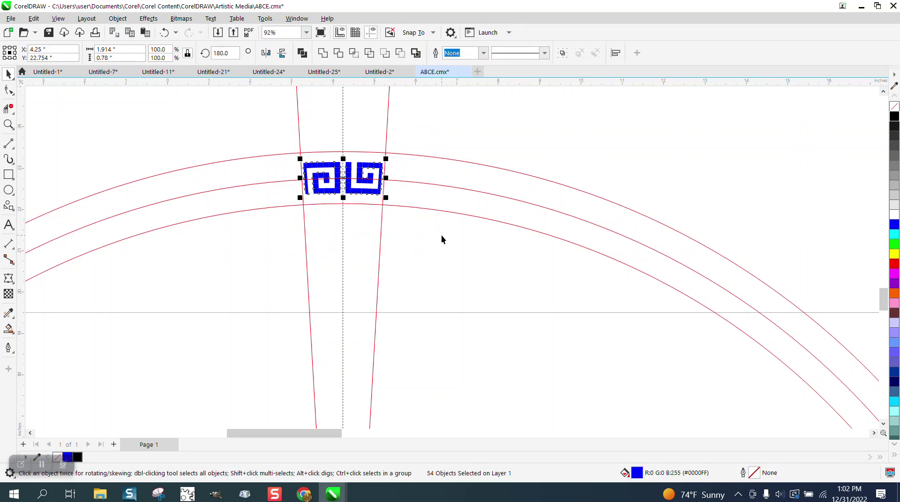
key("ctrl+g")
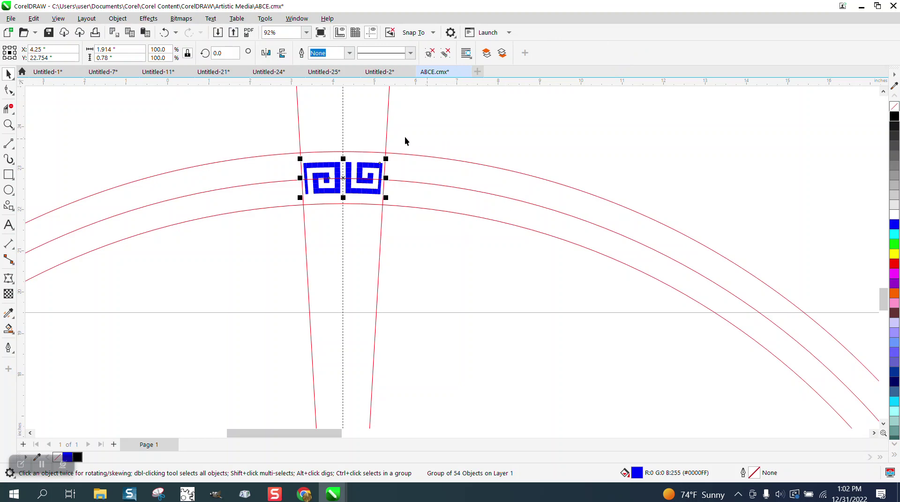
left_click(387, 133)
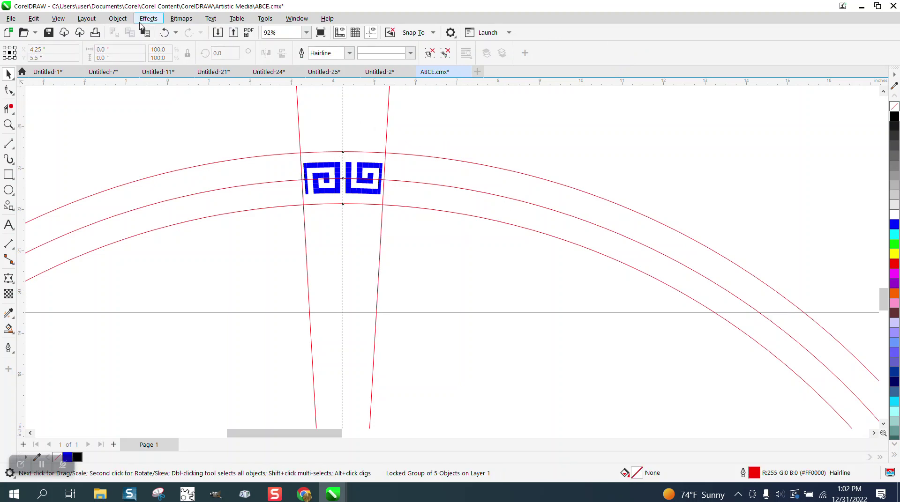
left_click(124, 20)
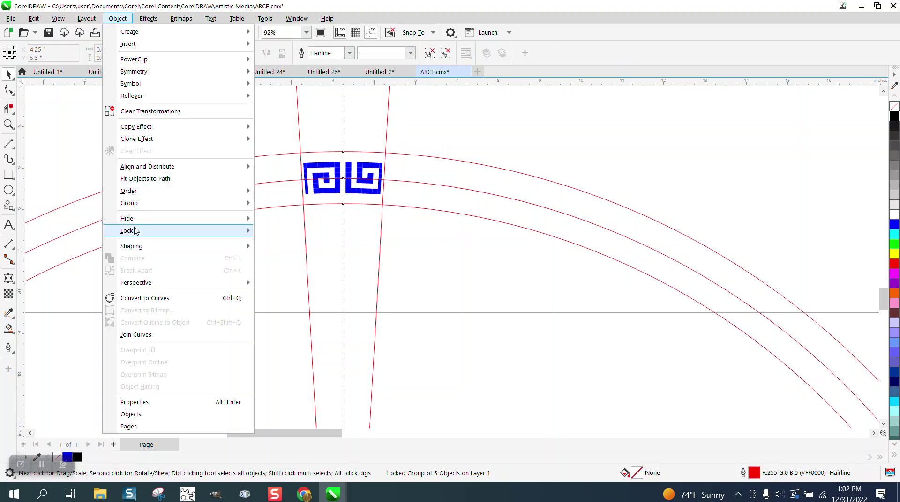
mouse_move(139, 231)
left_click(281, 245)
Step: Ungroup the red guide lines, after undoing an accidental deletion of the whole group
left_click(394, 126)
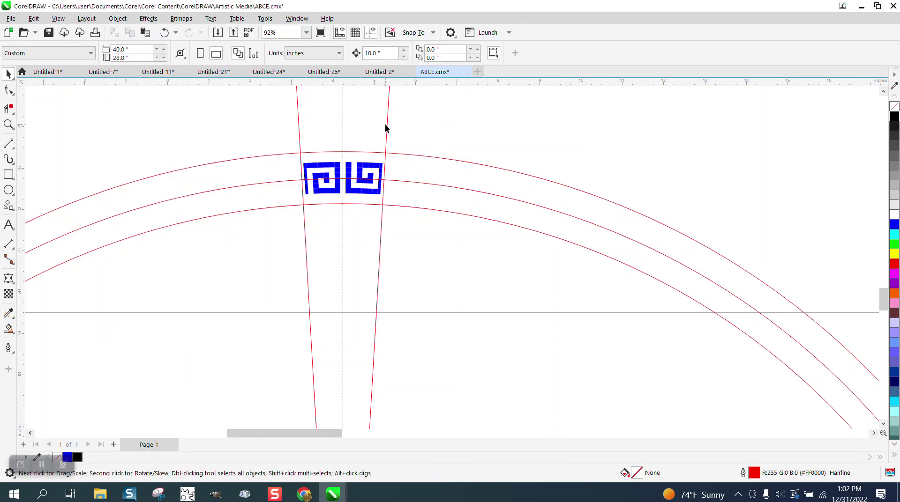
left_click(387, 127)
key("Delete")
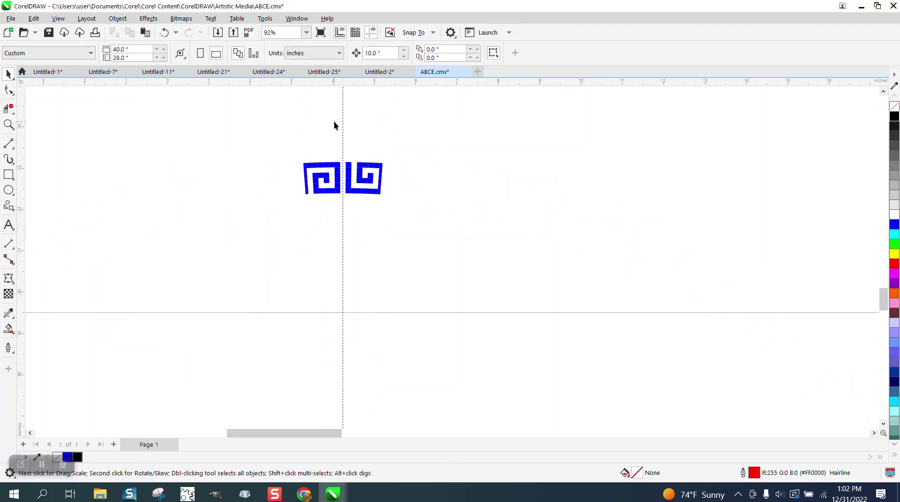
left_click(164, 32)
left_click(118, 18)
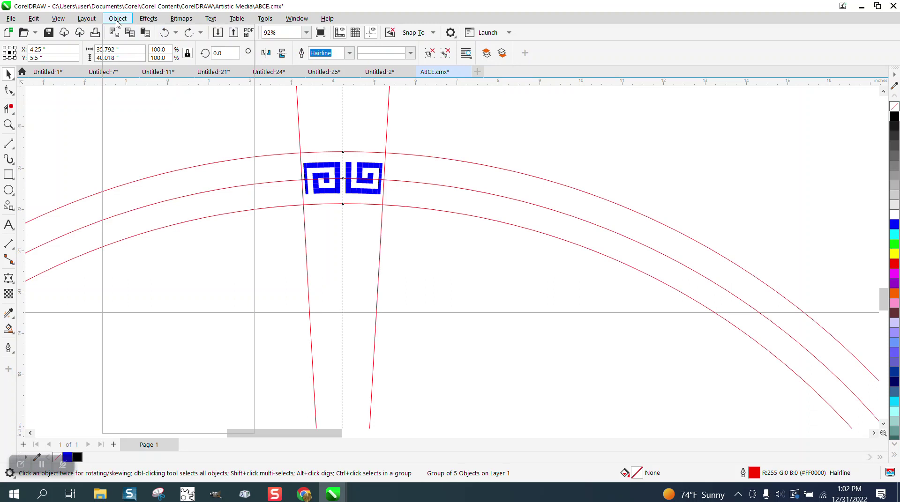
left_click(420, 122)
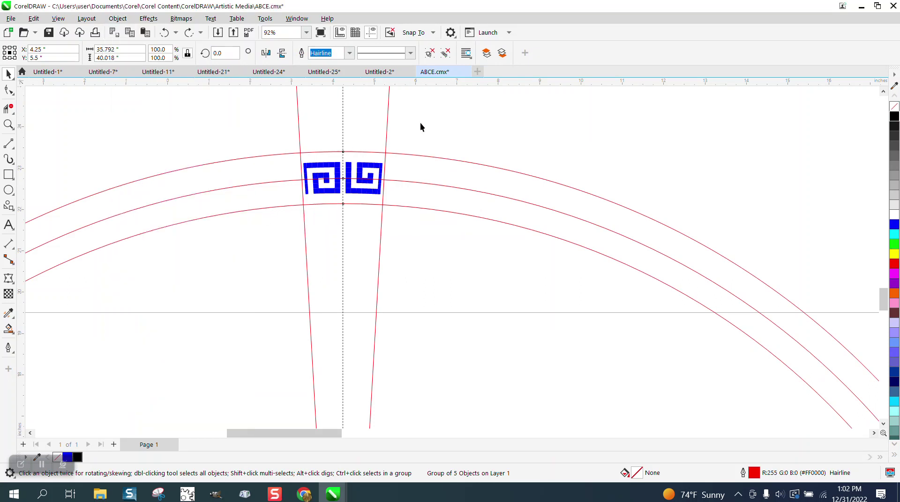
Step: Delete the right and left red radial lines, keeping the guide arcs
left_click(392, 135)
left_click(387, 130)
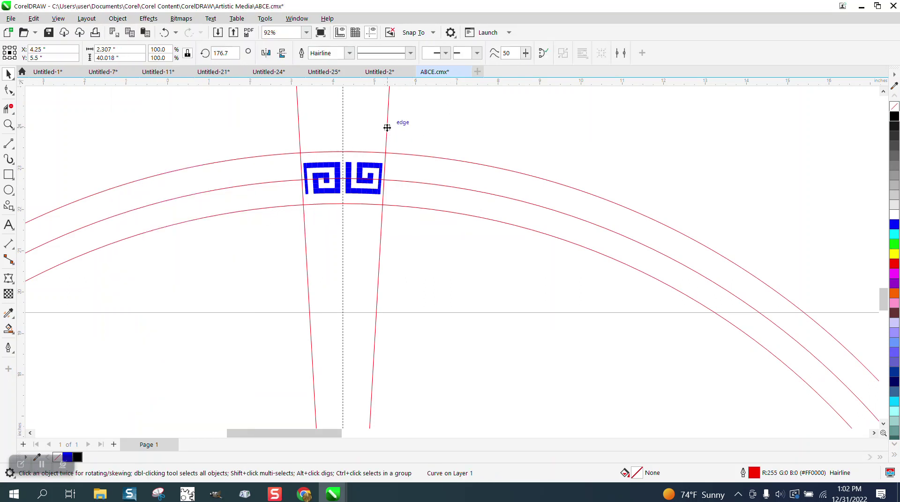
key("Delete")
left_click(299, 125)
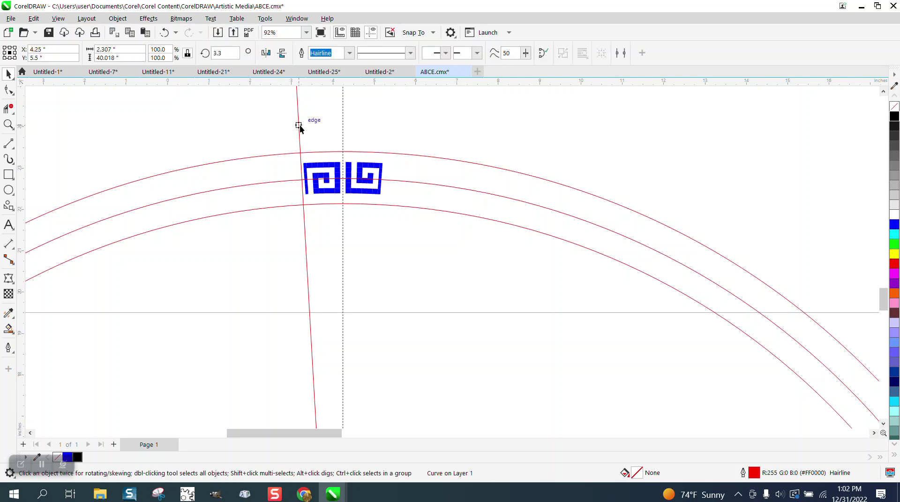
key("Delete")
scroll(296, 108, "down", 5)
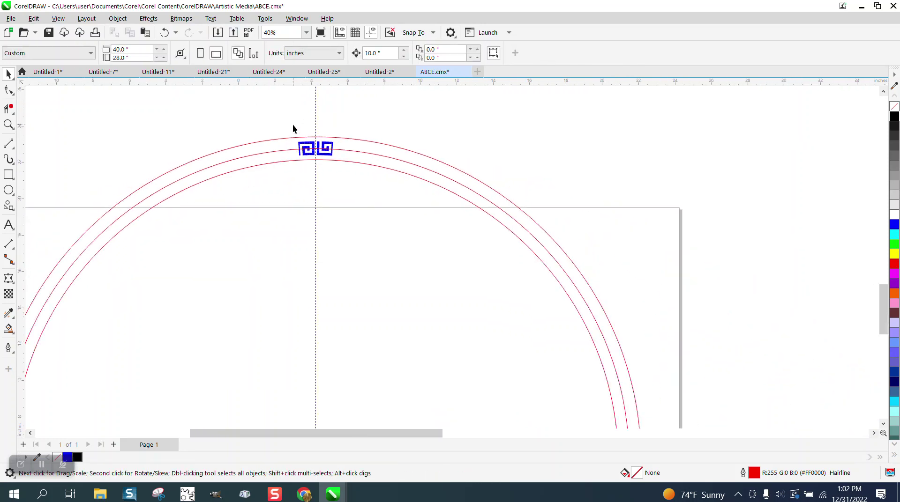
Step: Move the key spiral group's rotation centre down onto the circle's centre where the guides cross
key("Tab")
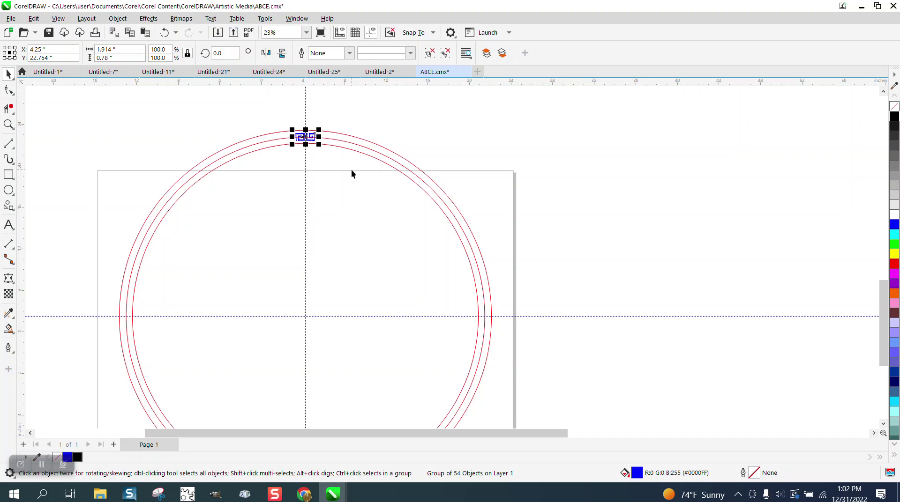
left_click(485, 186)
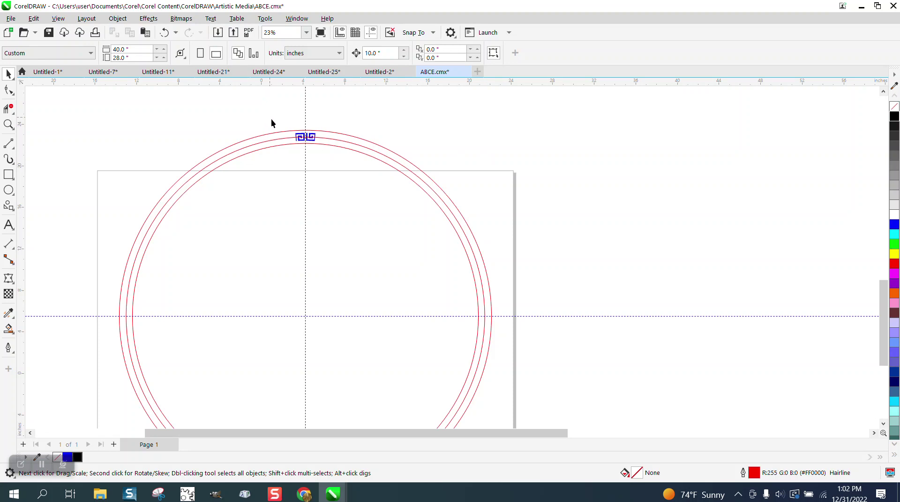
left_click_drag(271, 120, 345, 165)
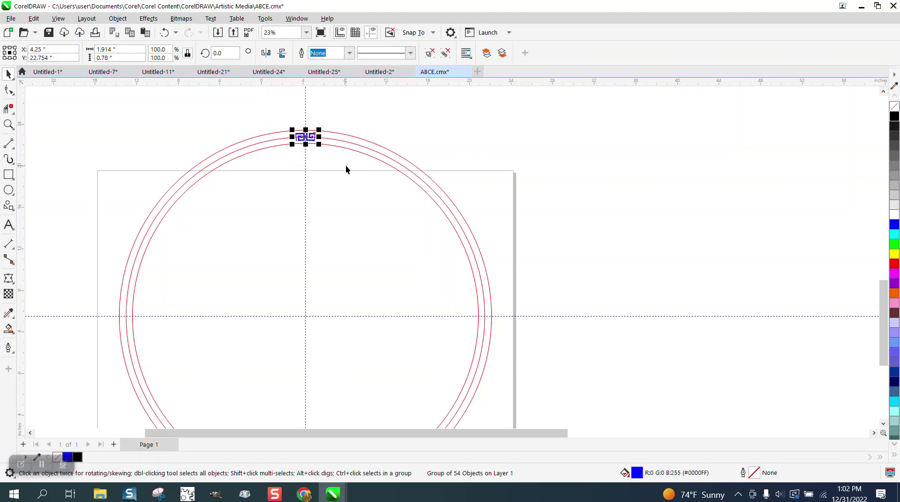
left_click(306, 138)
left_click_drag(305, 137, 307, 310)
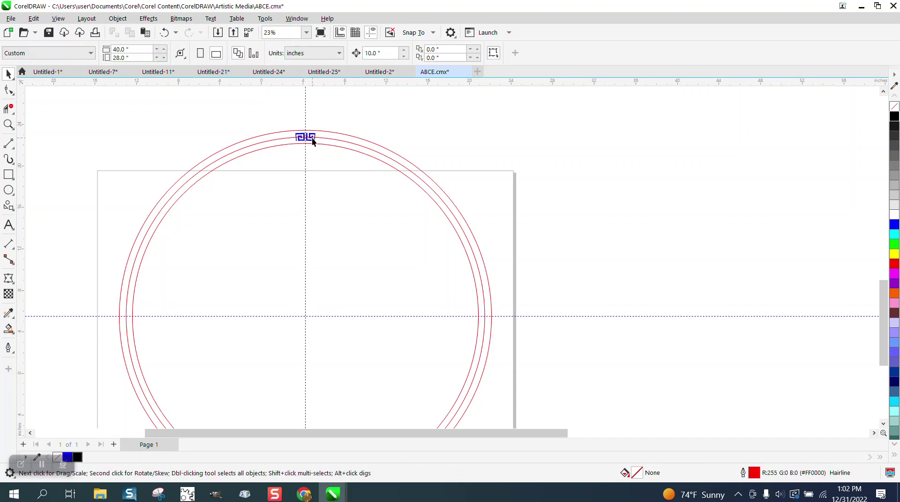
left_click(312, 137)
left_click(310, 137)
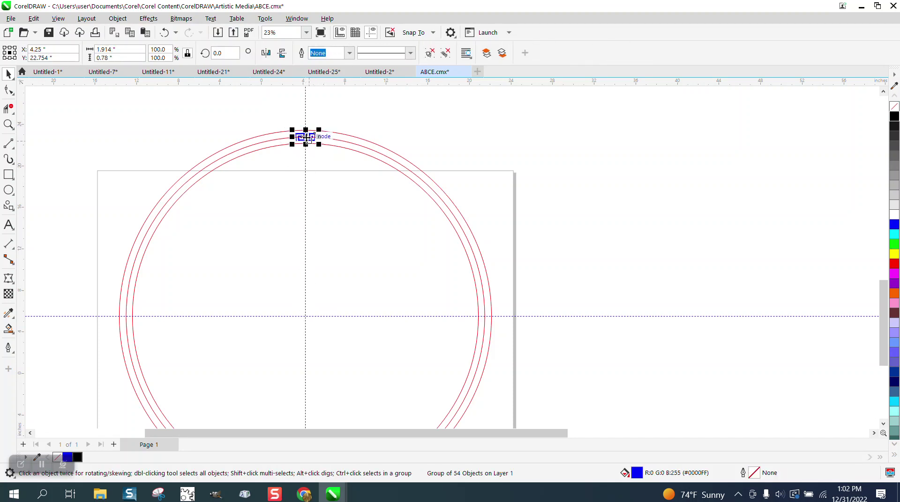
left_click(309, 137)
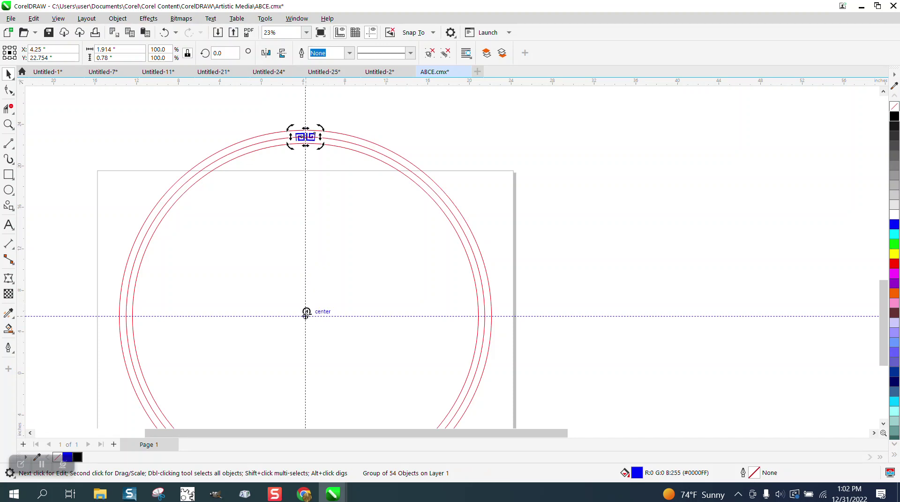
key("Escape")
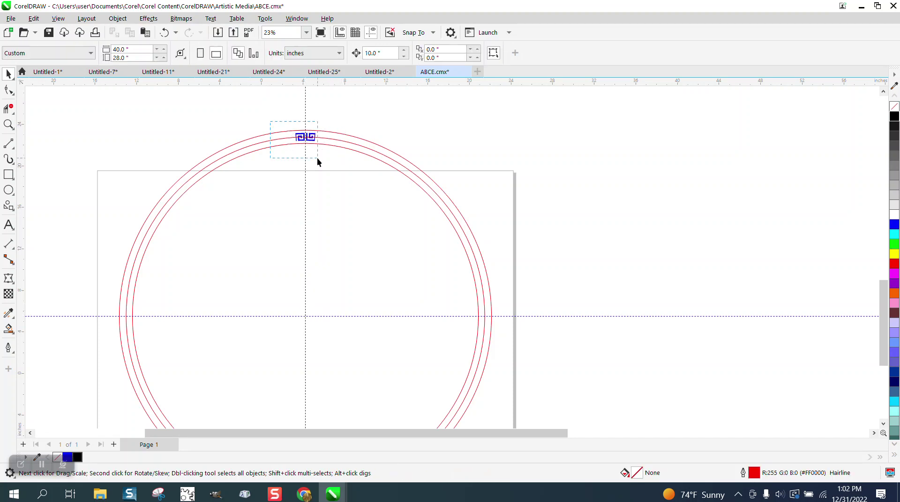
left_click_drag(317, 162, 318, 162)
left_click(310, 137)
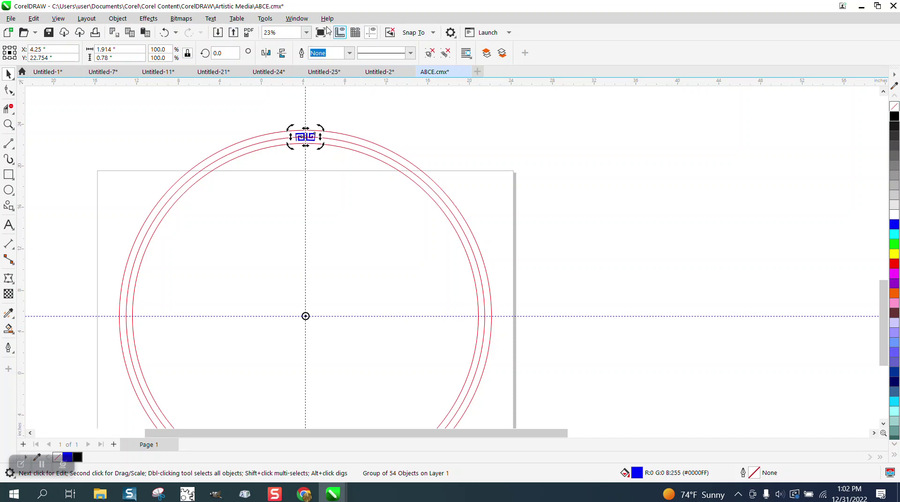
Step: Apply a 6° rotation with 59 copies in the Transform docker to complete the ring
left_click(298, 19)
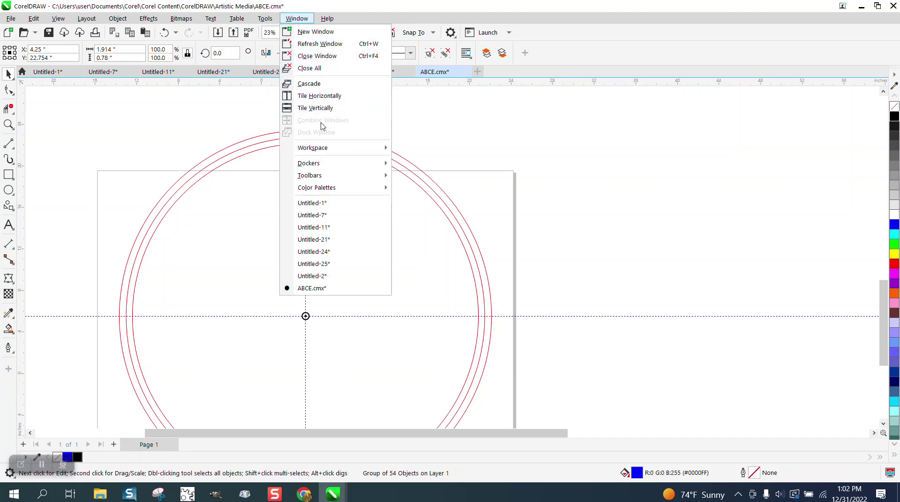
mouse_move(326, 167)
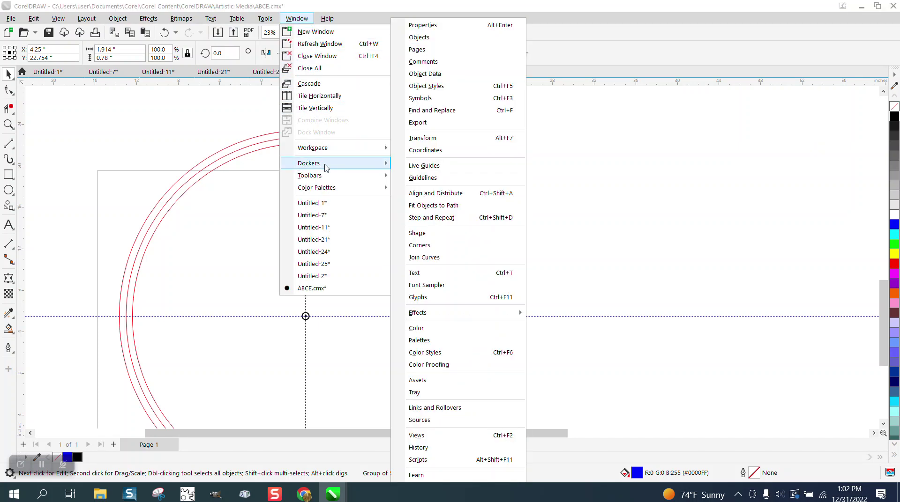
left_click(421, 141)
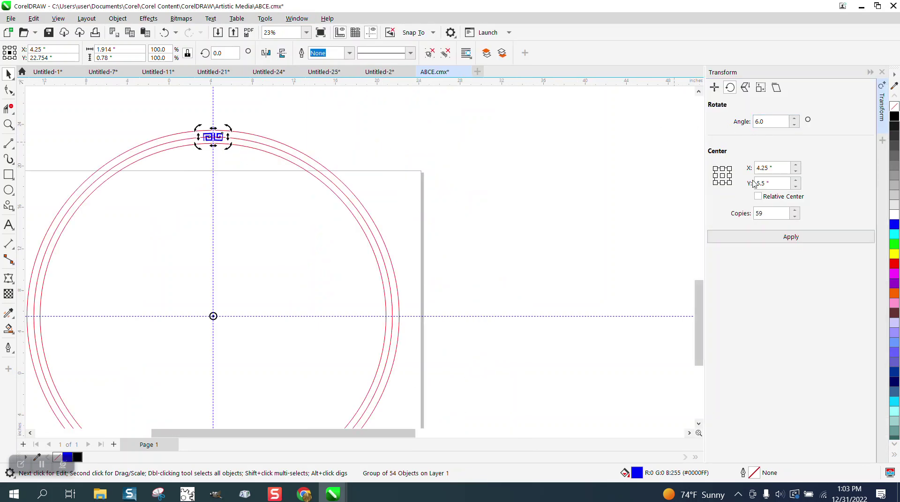
left_click(806, 238)
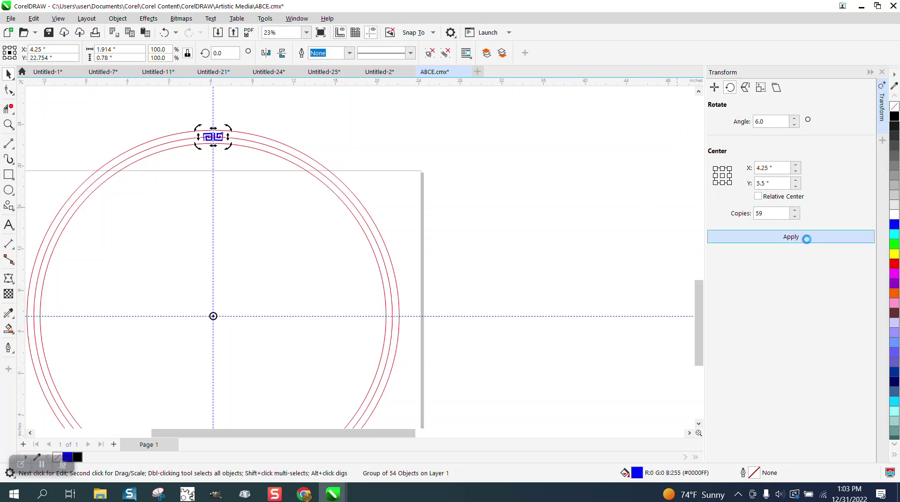
left_click(9, 124)
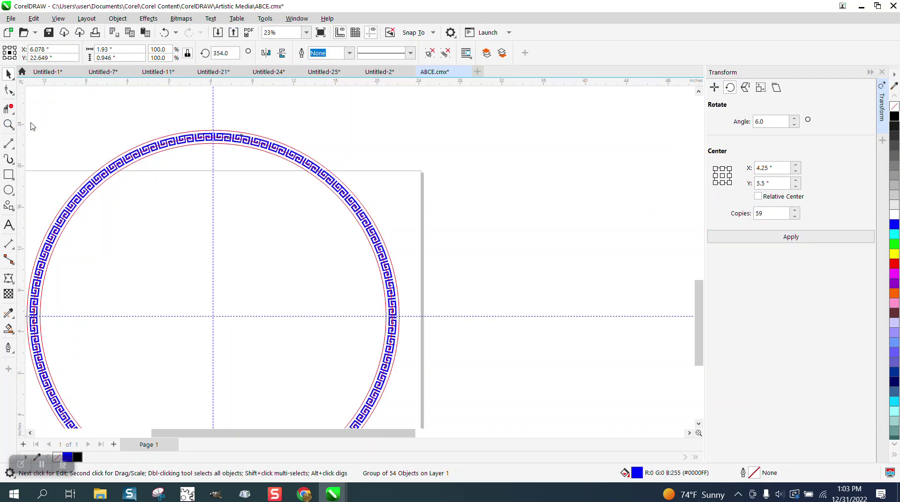
left_click_drag(201, 124, 283, 163)
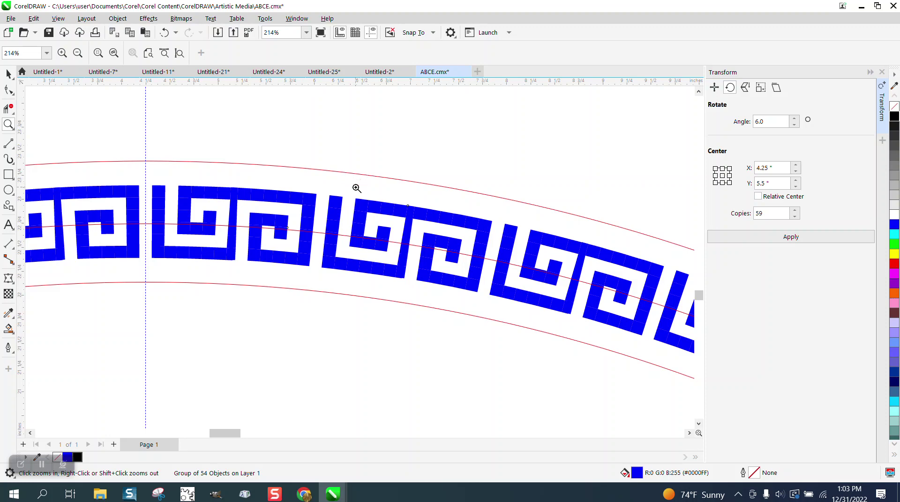
scroll(359, 188, "down", 2)
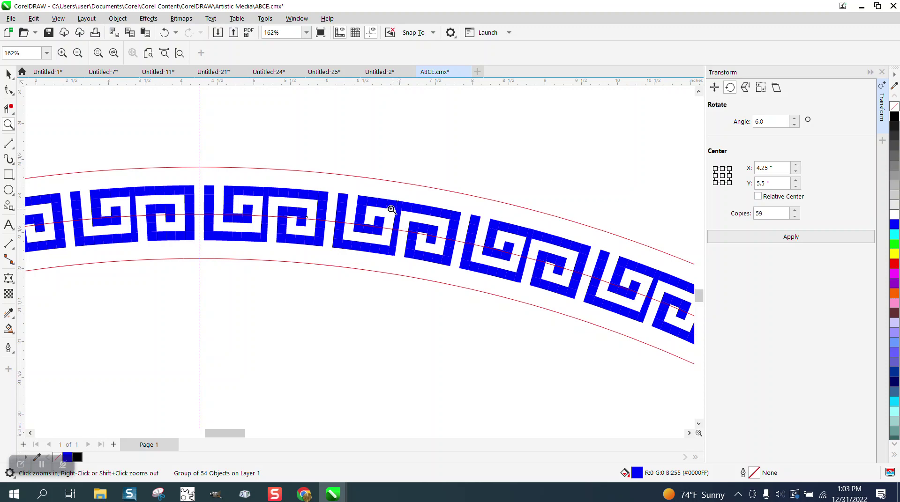
scroll(365, 195, "down", 3)
scroll(359, 163, "down", 10)
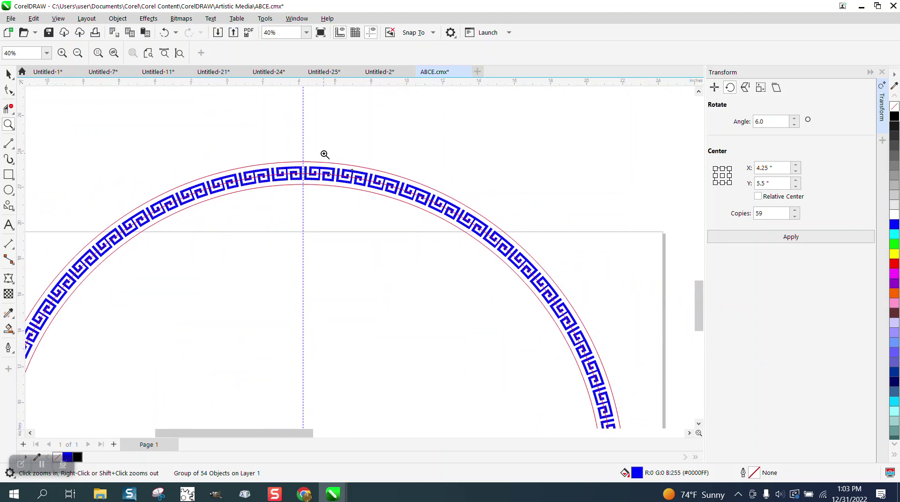
left_click(8, 73)
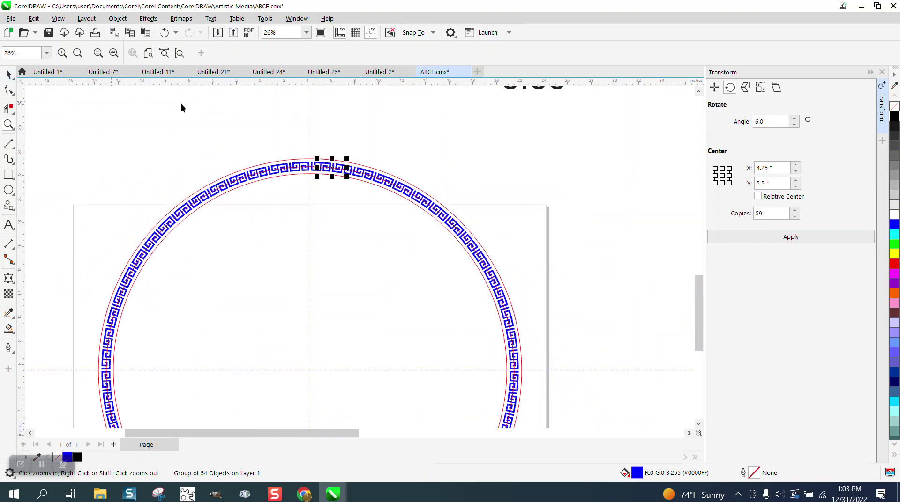
left_click(181, 103)
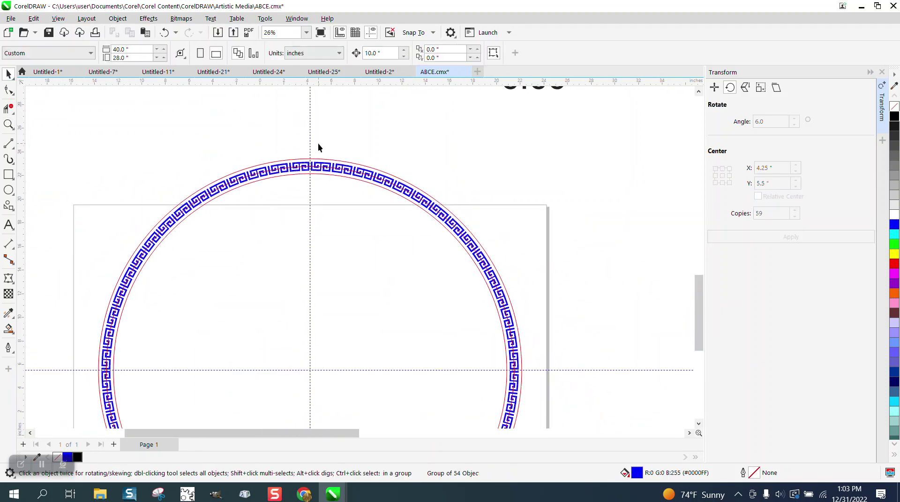
Step: Give the inner red circle a blue 12 pt outline, after first trying 8 pt
left_click(8, 125)
left_click_drag(292, 137, 445, 244)
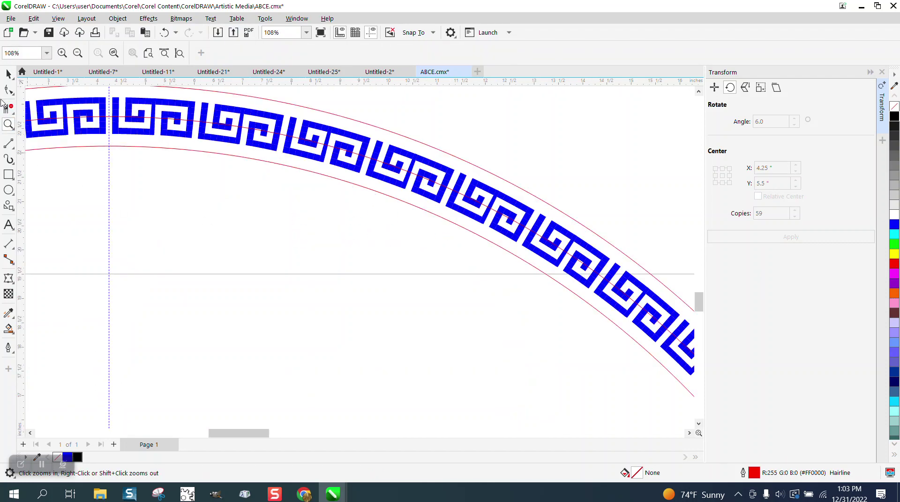
left_click(8, 74)
left_click(209, 152)
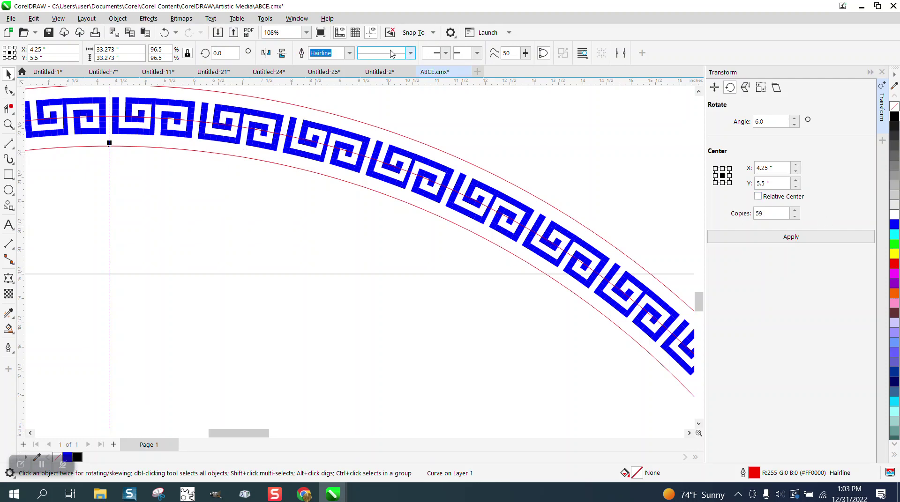
left_click(349, 53)
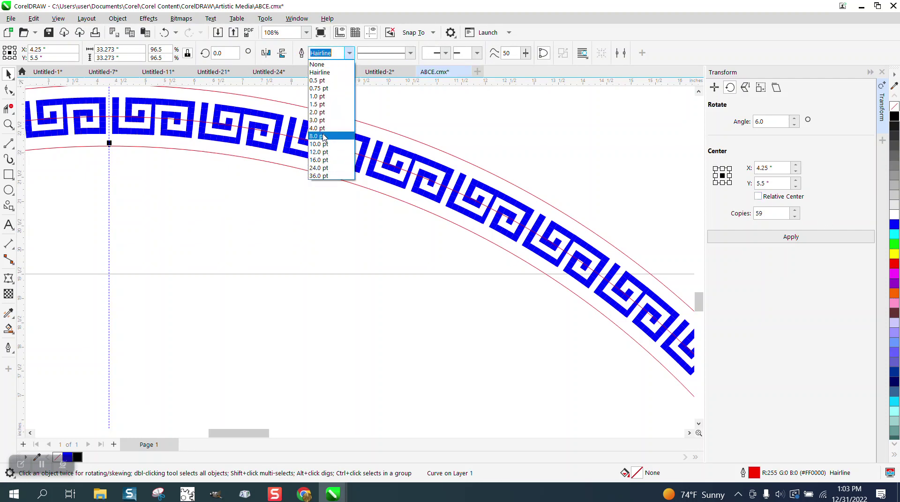
left_click(322, 136)
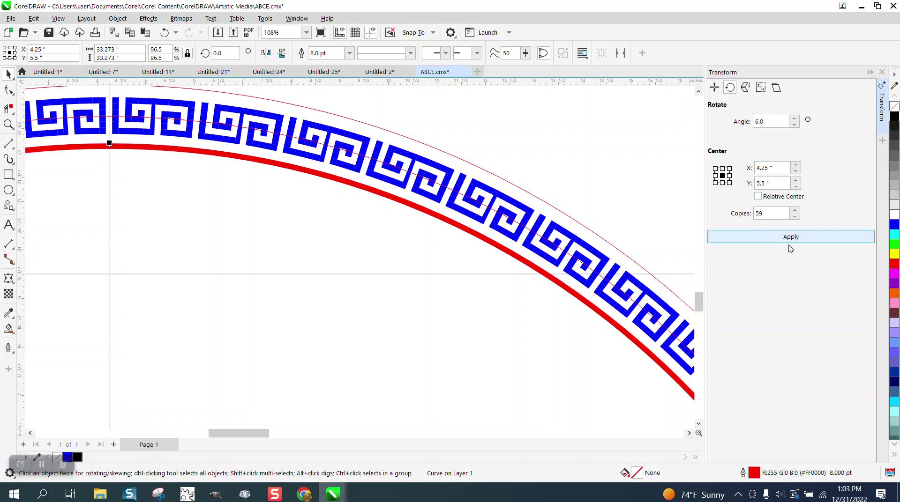
right_click(895, 225)
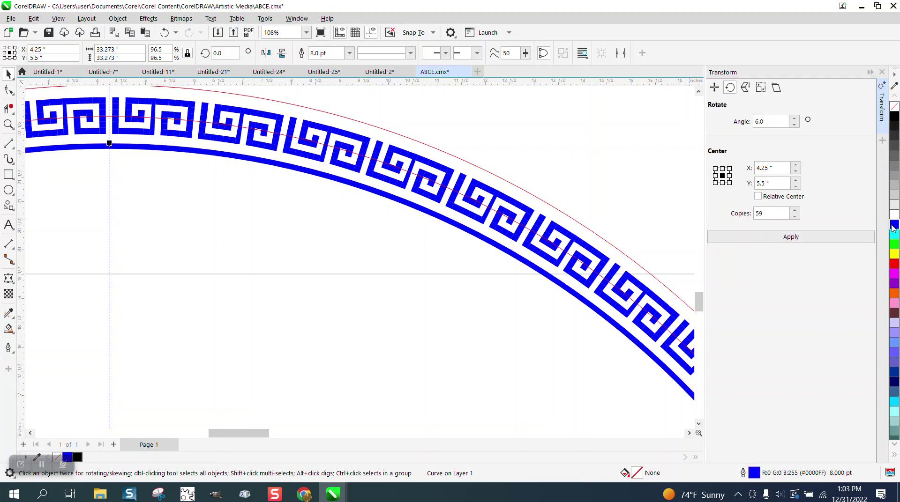
left_click(349, 54)
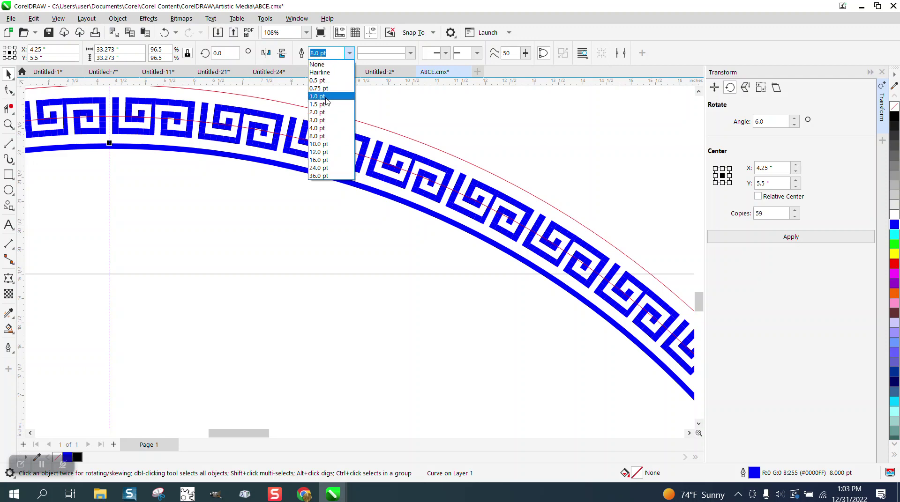
left_click(315, 148)
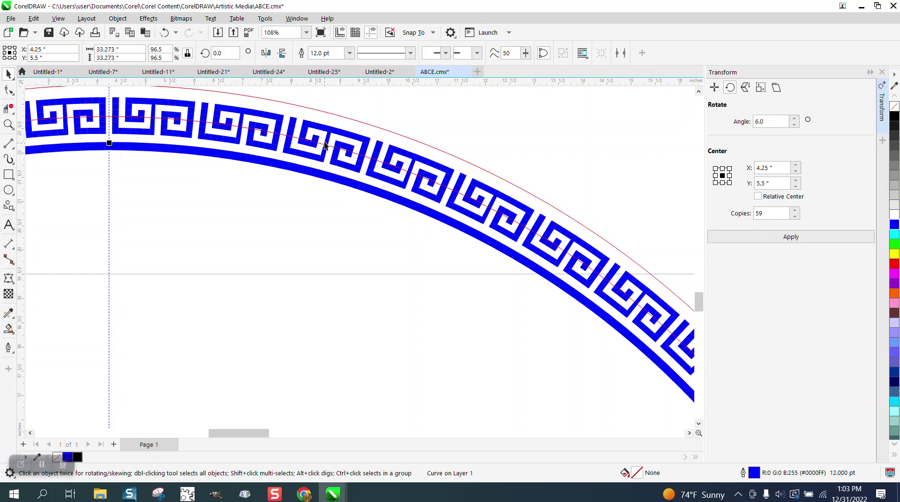
Step: Make the outer circle a 12 pt blue band and remove the thin red centre guide
left_click(342, 114)
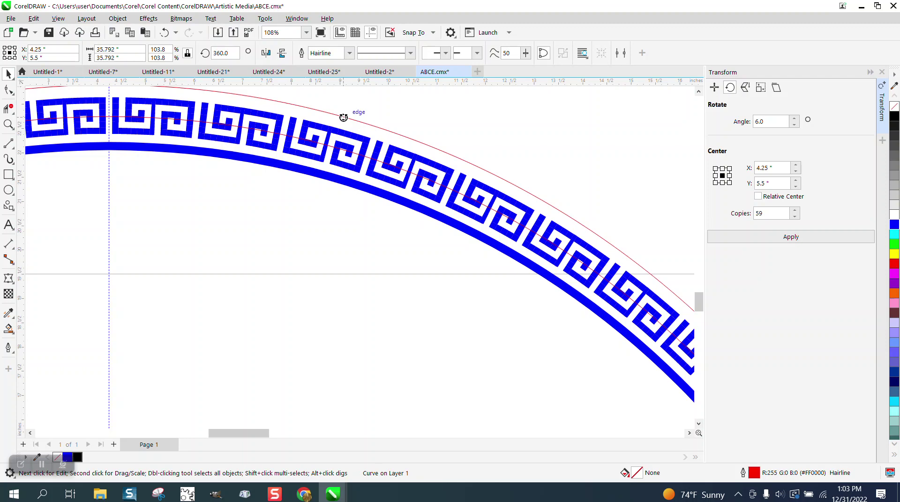
left_click(349, 53)
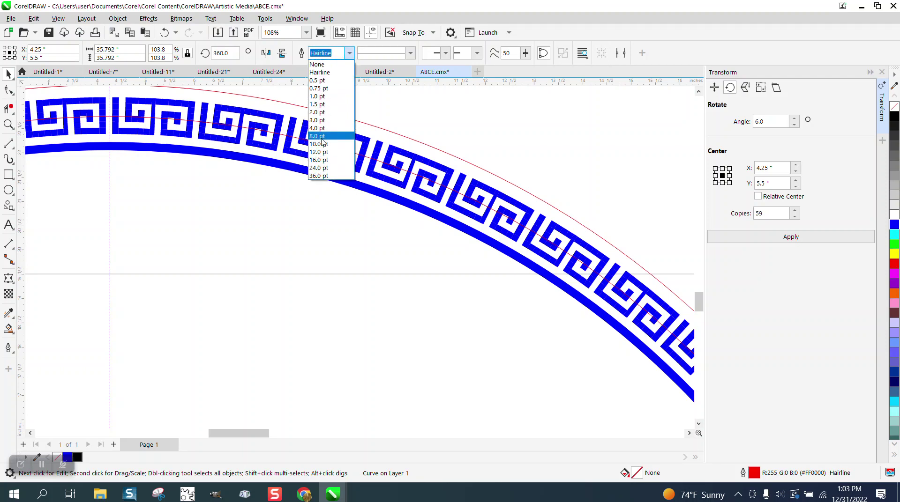
left_click(318, 147)
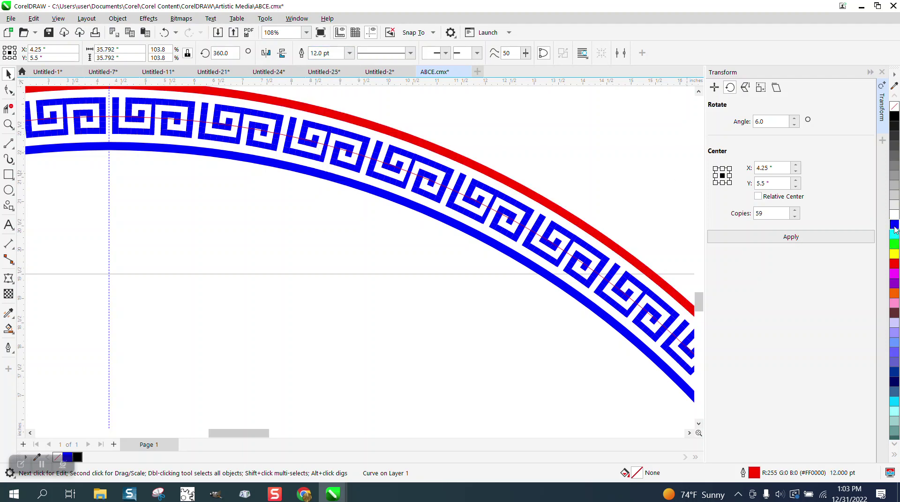
right_click(893, 225)
left_click(395, 127)
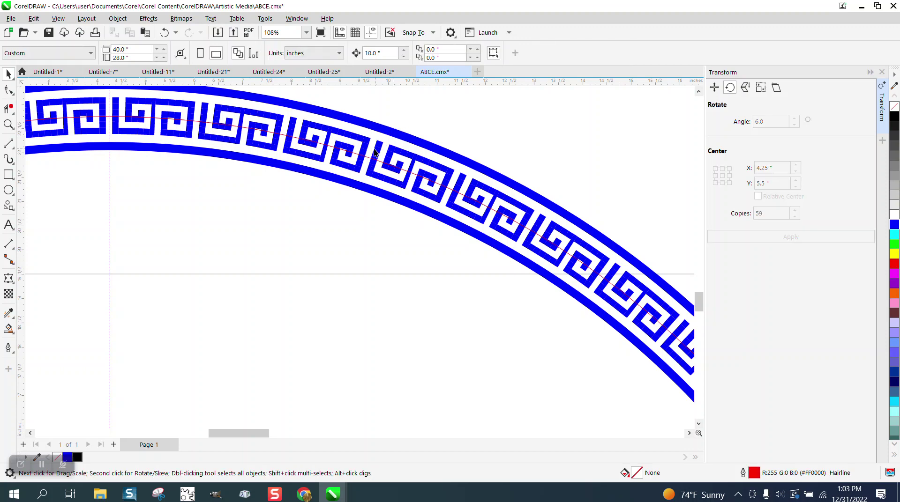
left_click(368, 158)
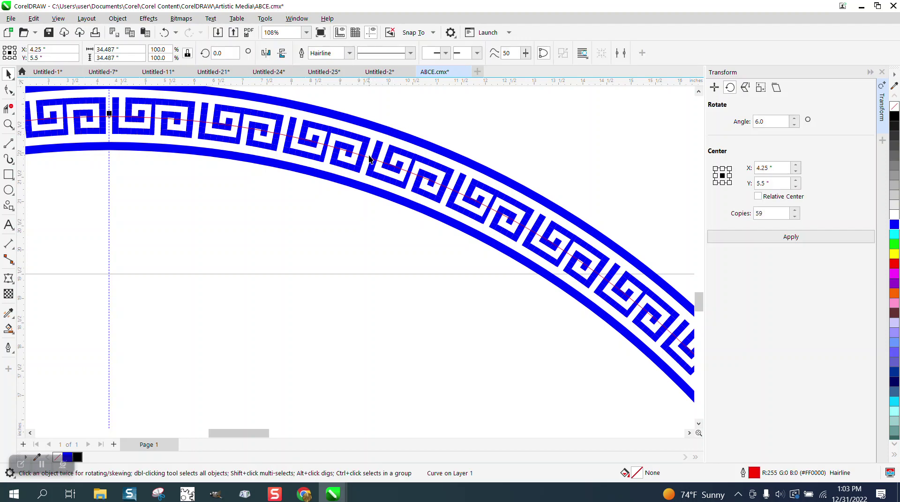
key("Escape")
scroll(370, 157, "down", 4)
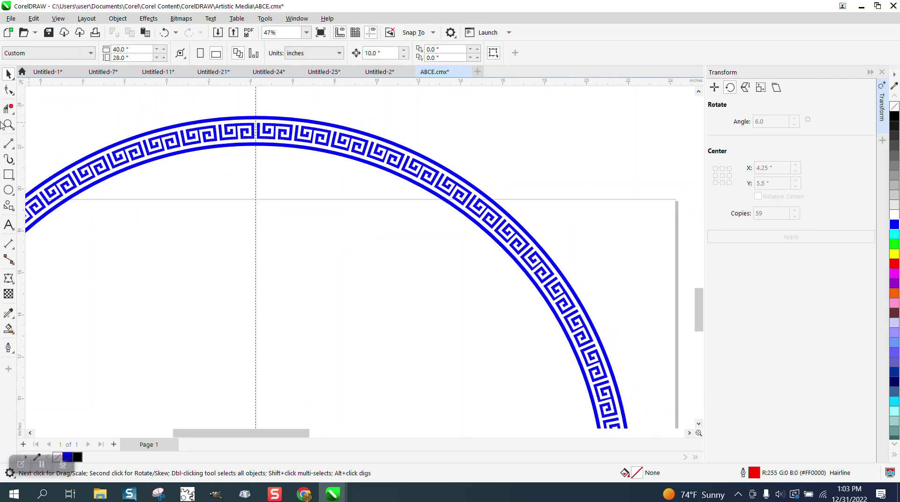
left_click(8, 124)
left_click_drag(181, 110, 311, 187)
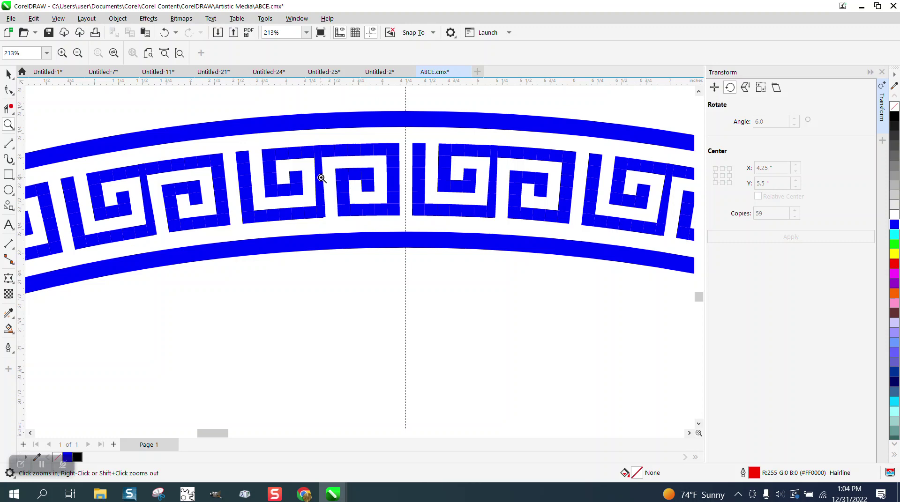
scroll(238, 149, "down", 1)
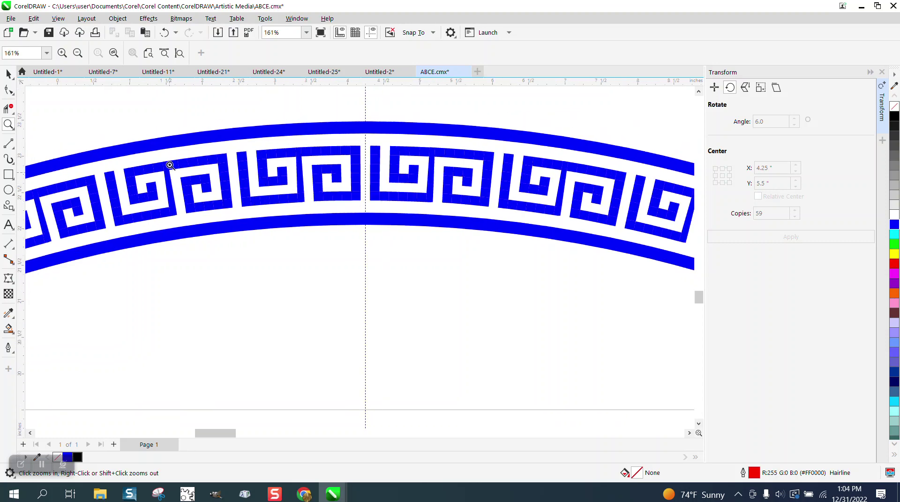
left_click_drag(153, 160, 260, 219)
scroll(170, 209, "down", 3)
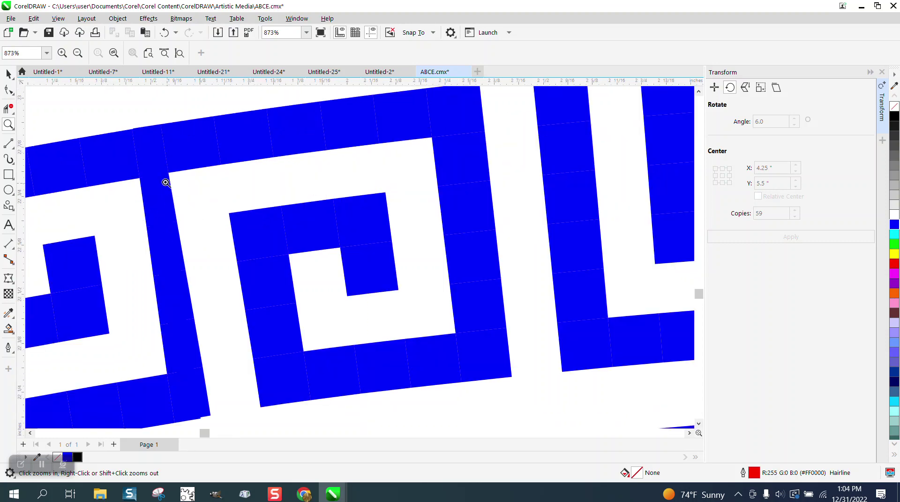
scroll(178, 176, "down", 2)
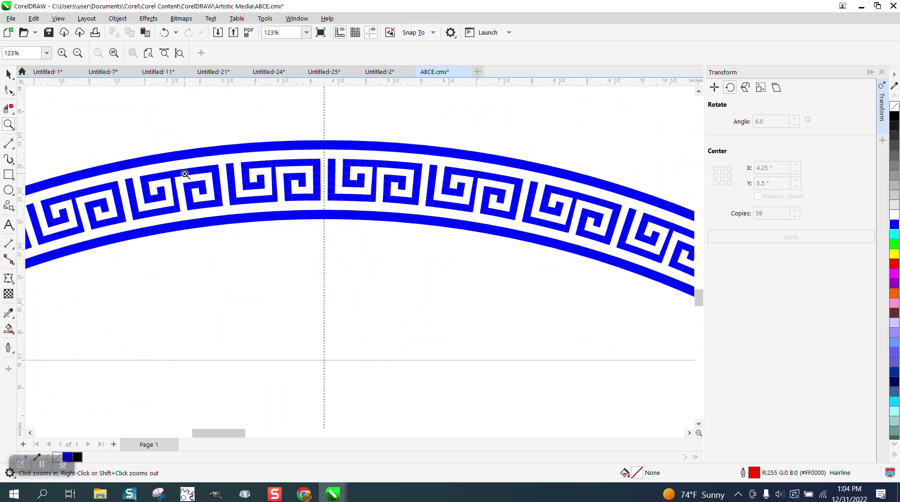
scroll(235, 166, "down", 3)
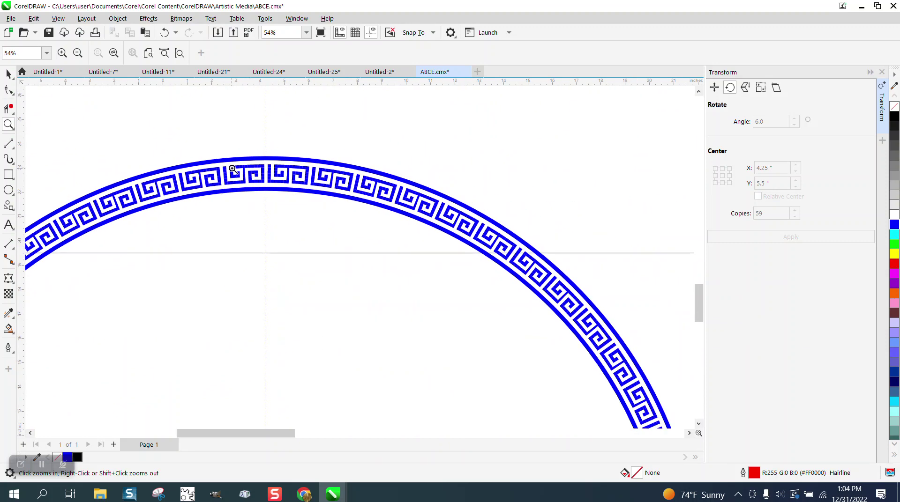
scroll(336, 194, "up", 4)
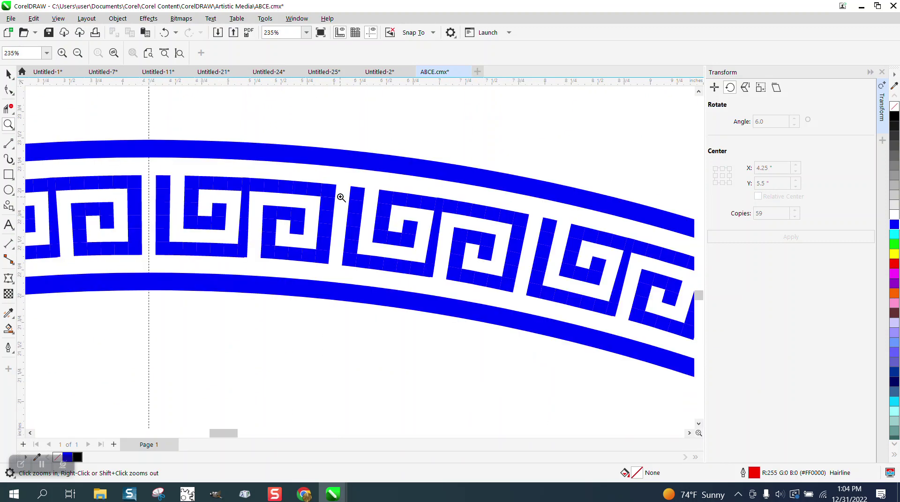
scroll(339, 195, "down", 6)
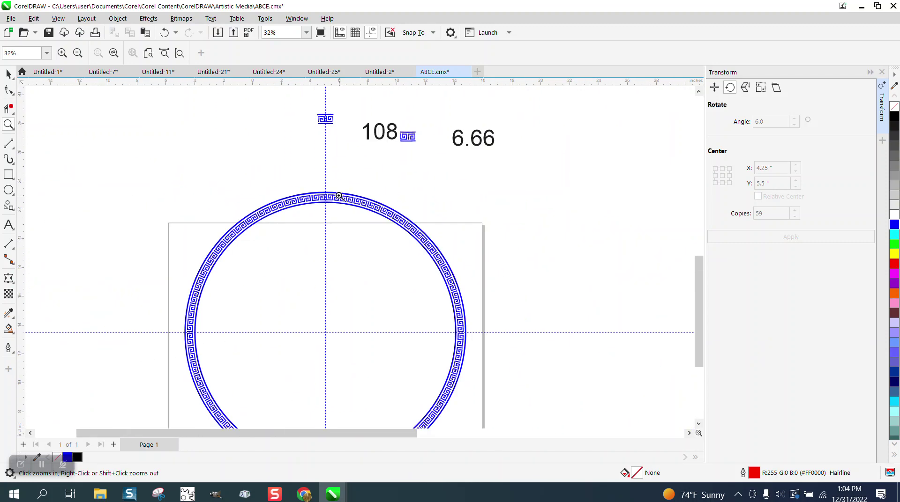
scroll(338, 193, "down", 1)
left_click_drag(236, 203, 489, 377)
left_click_drag(370, 144, 370, 145)
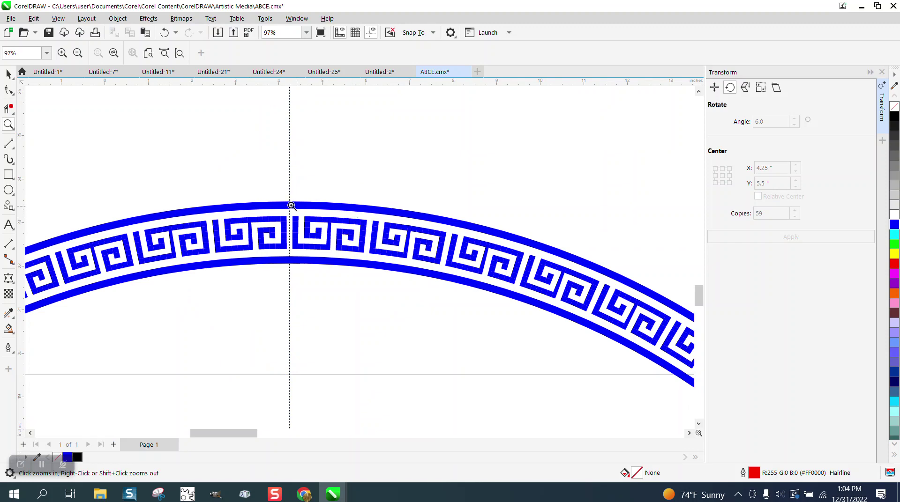
scroll(320, 206, "down", 1)
scroll(320, 204, "down", 4)
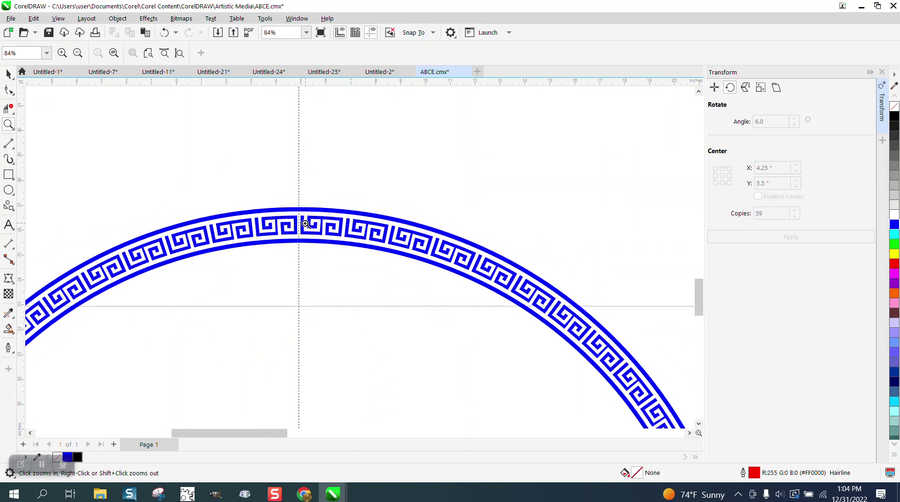
scroll(356, 245, "down", 1)
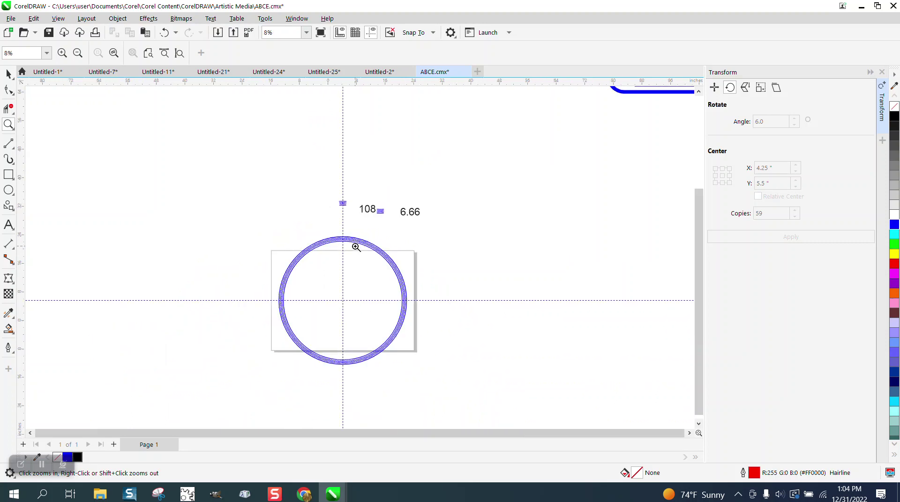